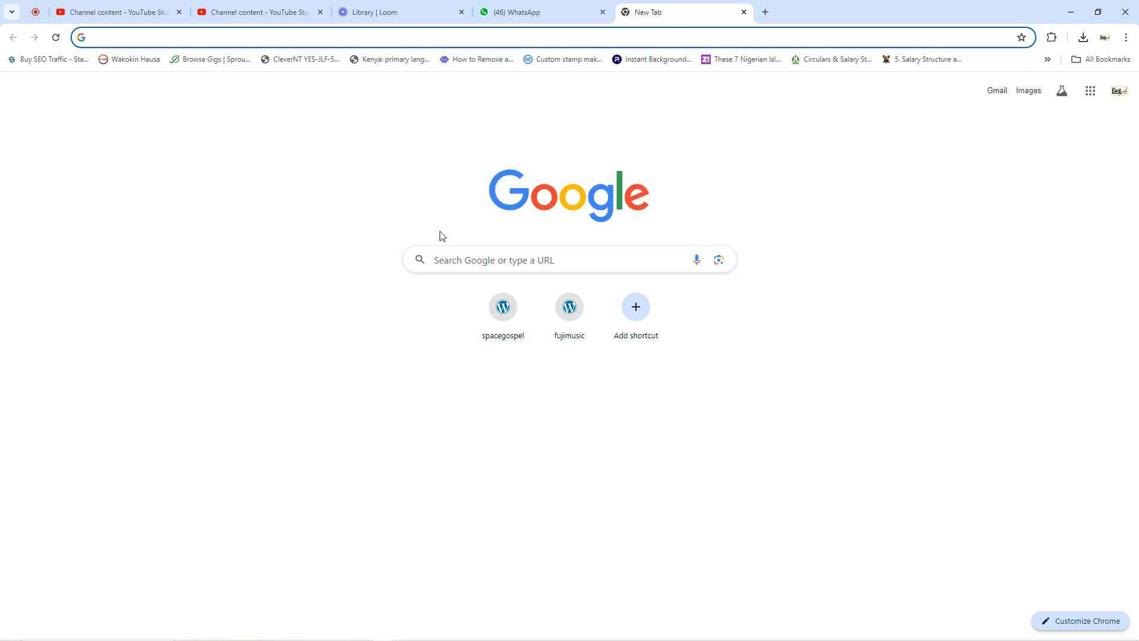
# Search Google for "google form" and open the Google Forms home page through its product overview result.
pyautogui.write('google form')
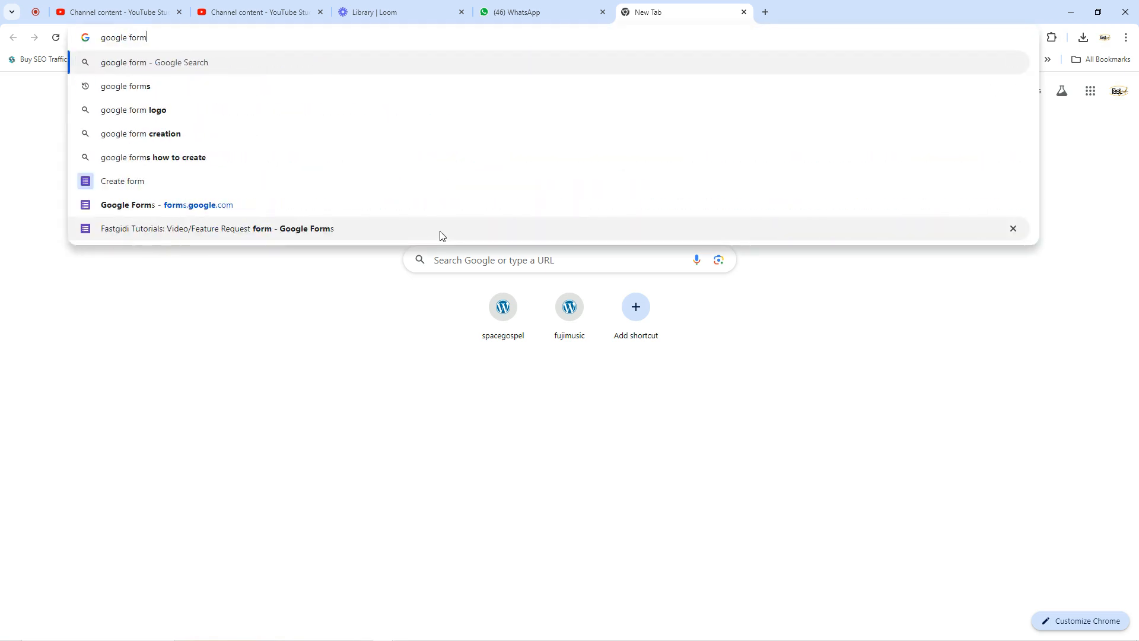
pyautogui.press('Return')
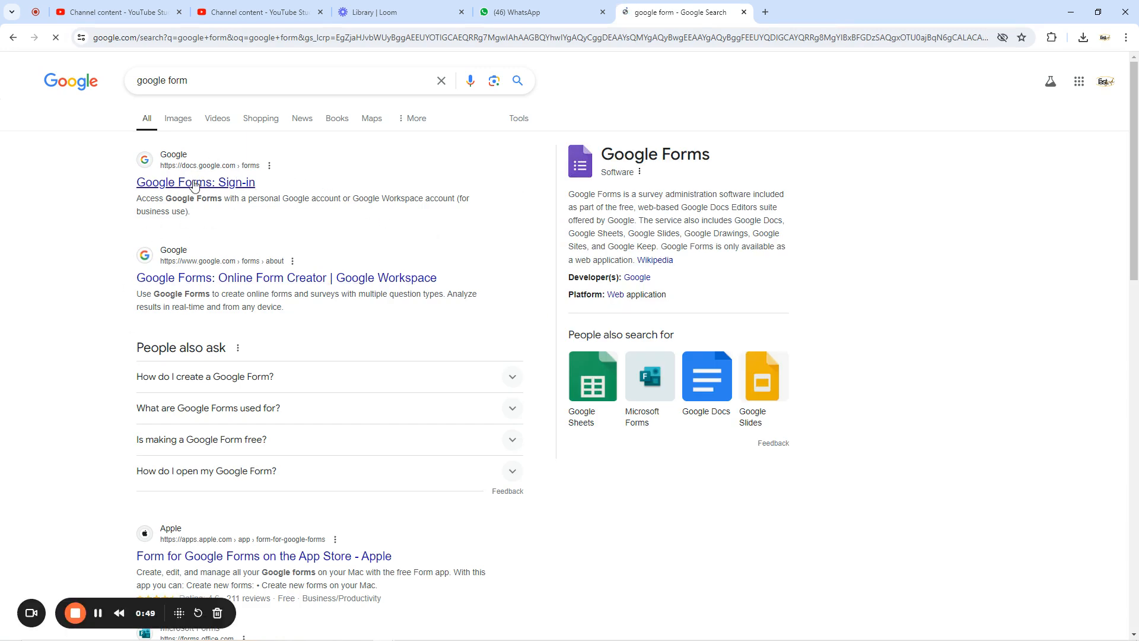
pyautogui.click(178, 284)
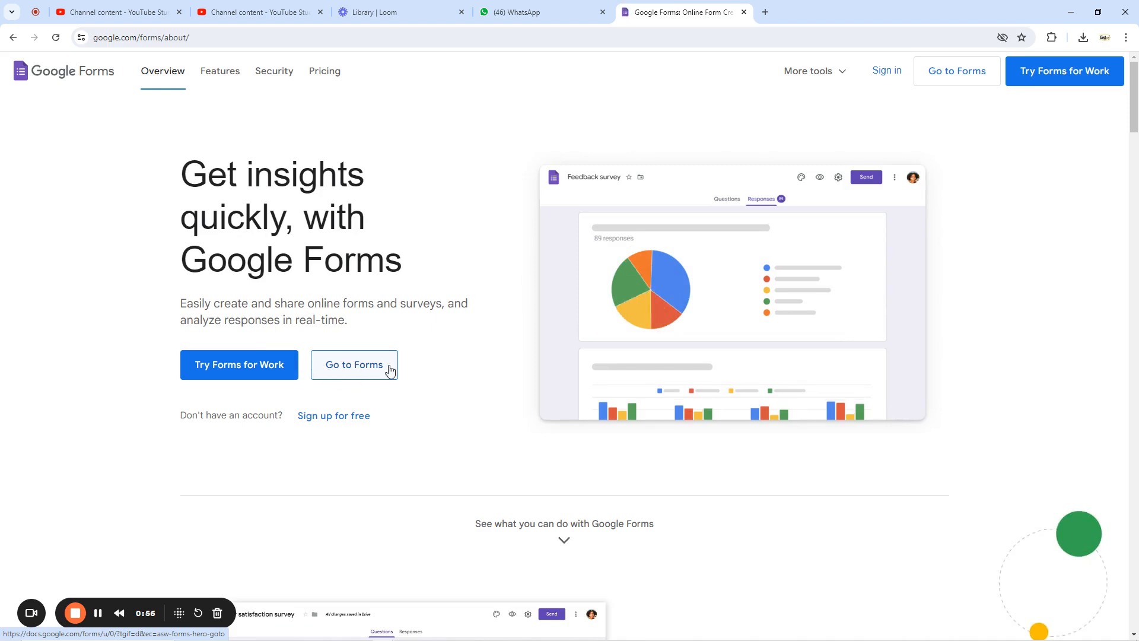
pyautogui.click(348, 368)
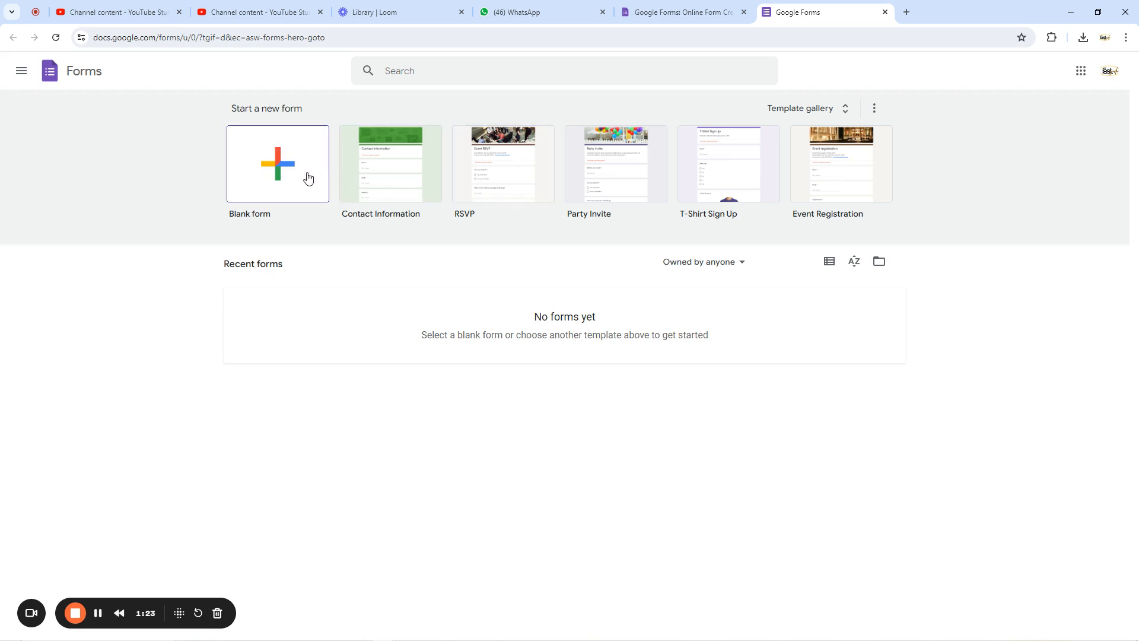
# Create a new blank form and dismiss the text-styling tip.
pyautogui.click(271, 169)
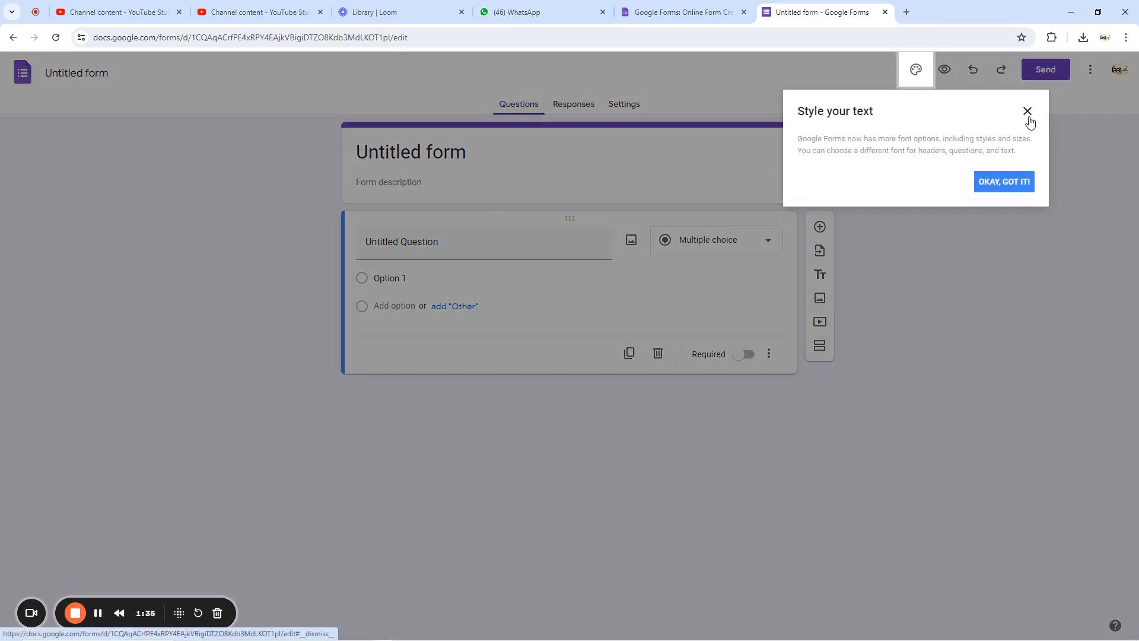
pyautogui.click(1028, 112)
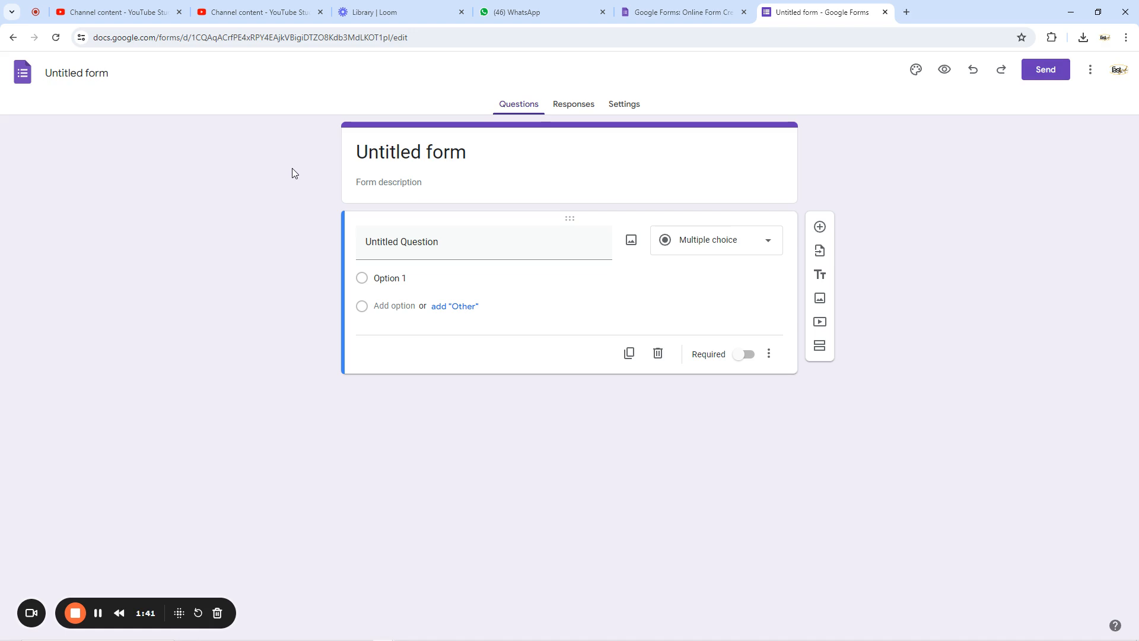
pyautogui.click(414, 151)
pyautogui.hotkey('ctrl', 'a')
pyautogui.press('BackSpace')
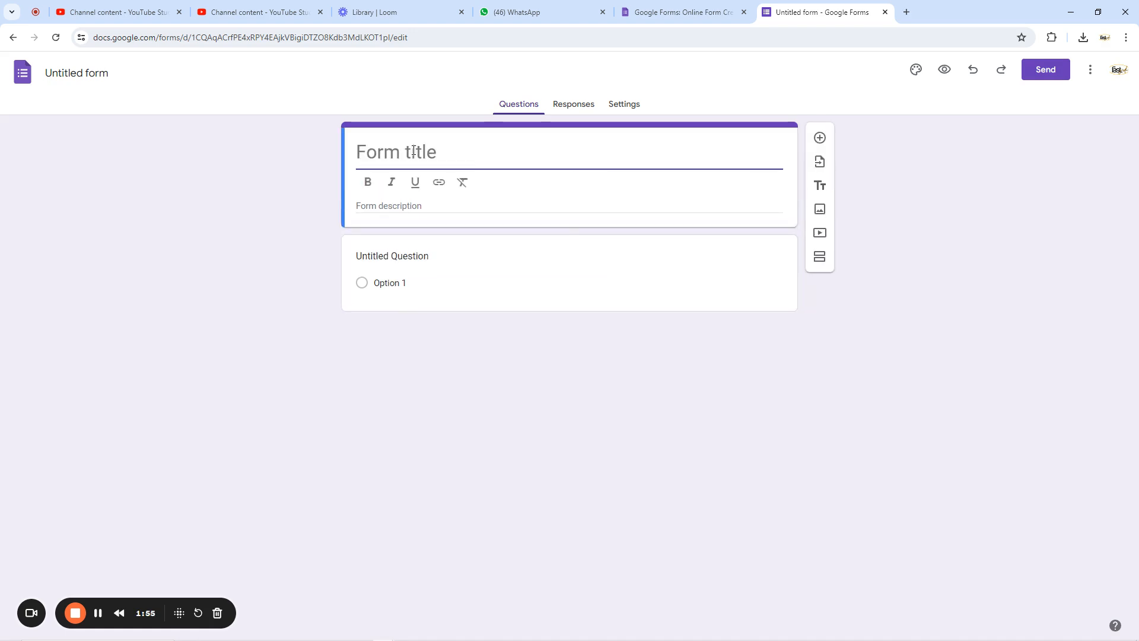
pyautogui.hotkey('ctrl', 'z')
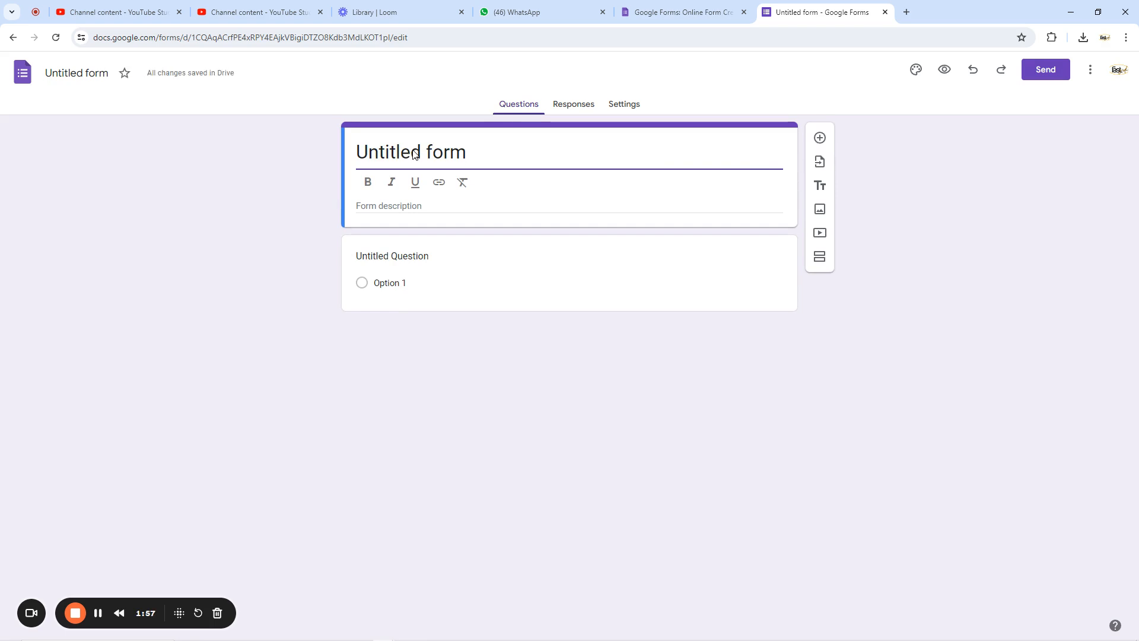
pyautogui.write('E')
pyautogui.press('BackSpace')
pyautogui.hotkey('ctrl', 'a')
pyautogui.press('BackSpace')
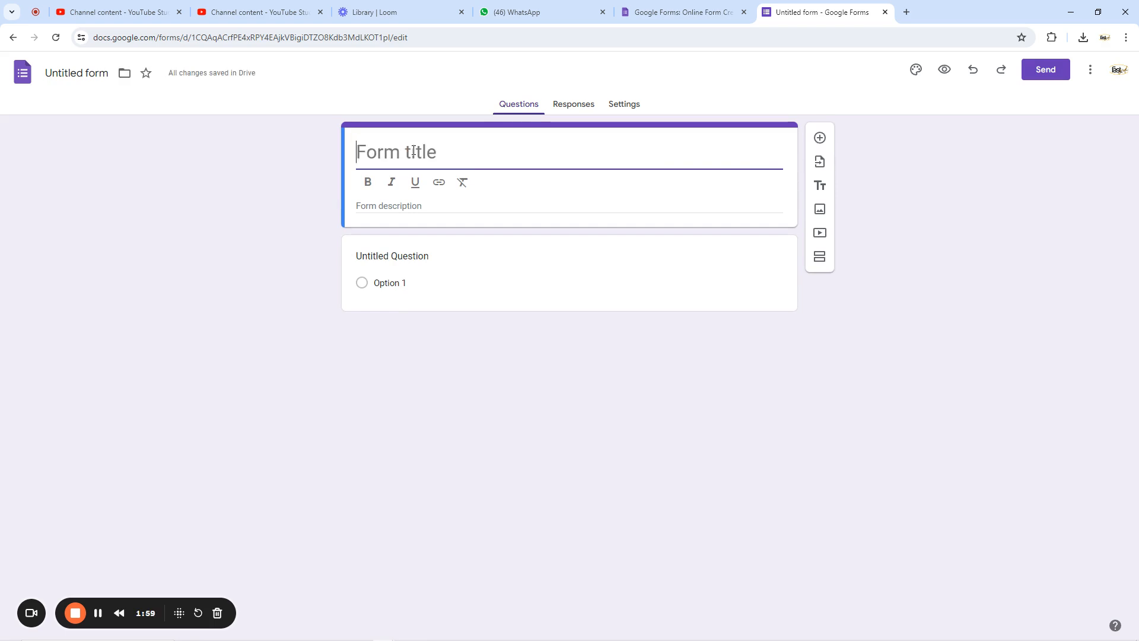
pyautogui.hotkey('ctrl', 'z')
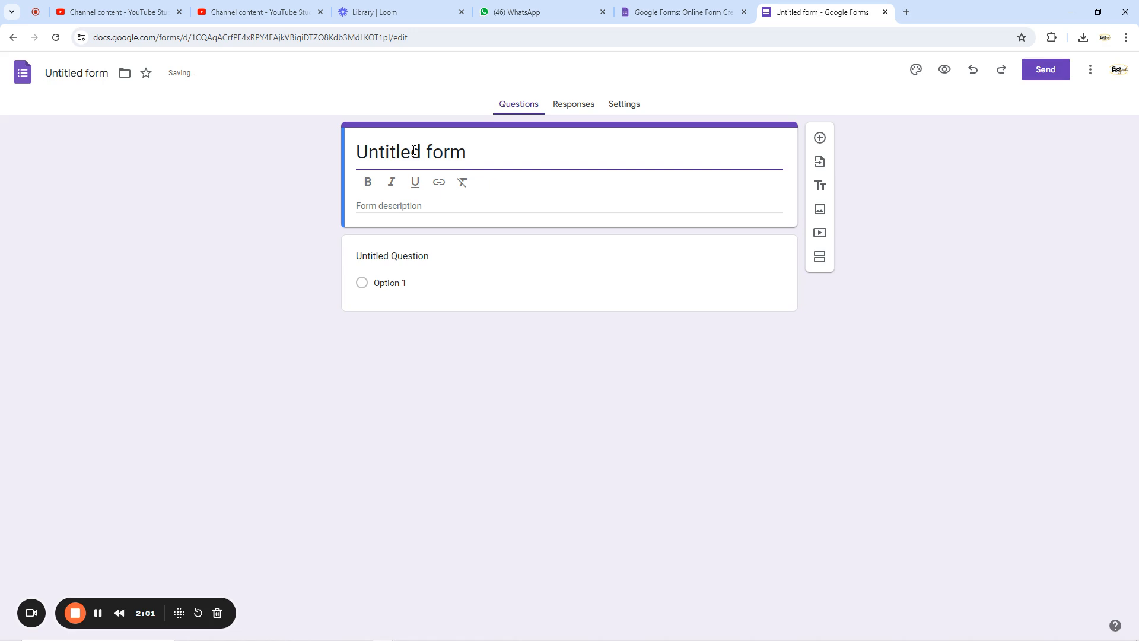
# Replace the form title with "Video Request form".
pyautogui.hotkey('ctrl', 'a')
pyautogui.press('BackSpace')
pyautogui.write('V')
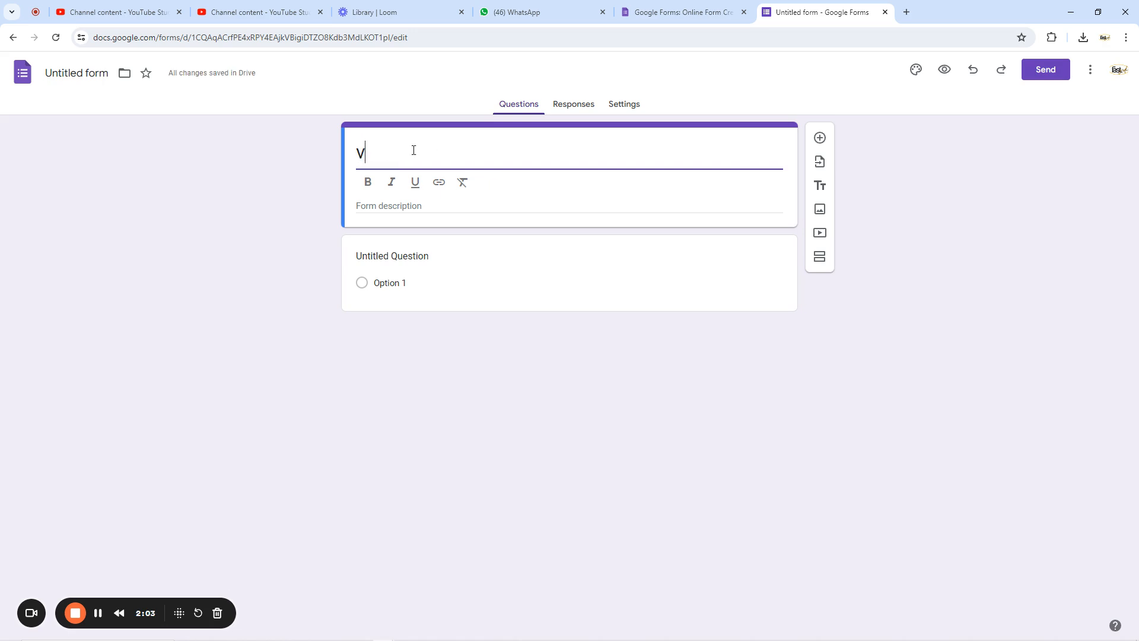
pyautogui.press('BackSpace')
pyautogui.write('Video')
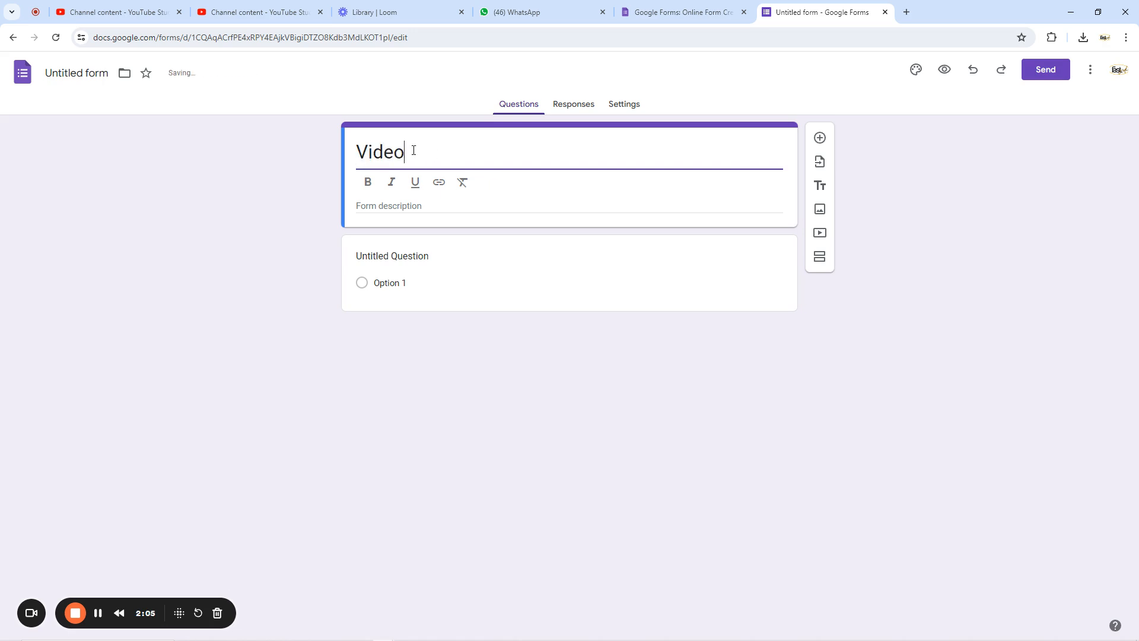
pyautogui.write(' Request form')
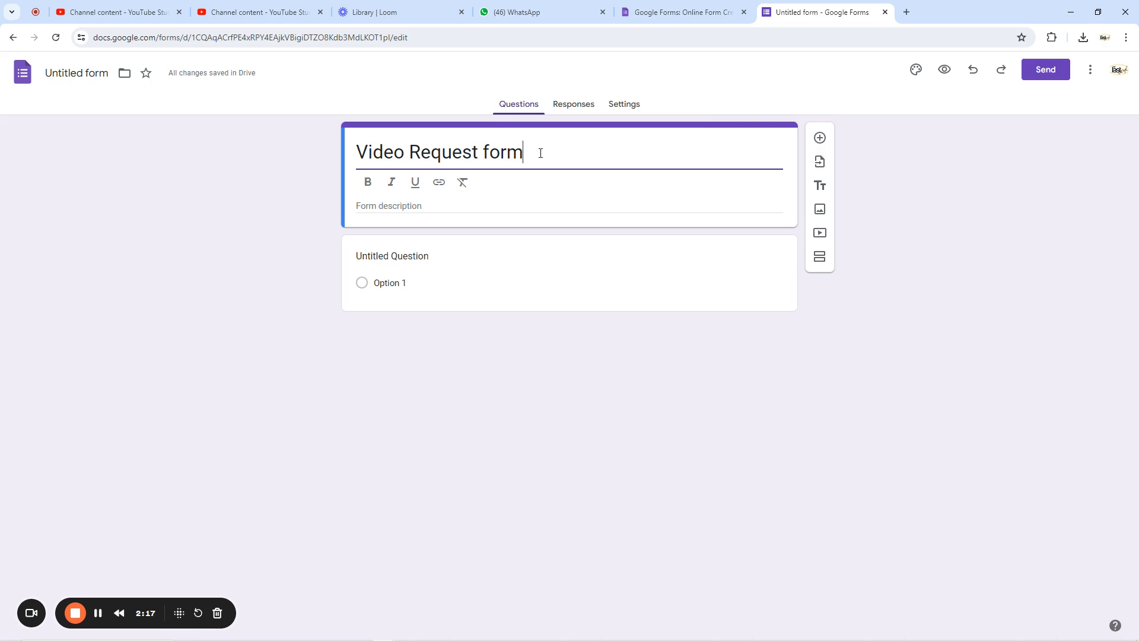
# Replace the form title with "Product Request Form".
pyautogui.moveTo(540, 152); pyautogui.dragTo(352, 176)
pyautogui.write('Produc')
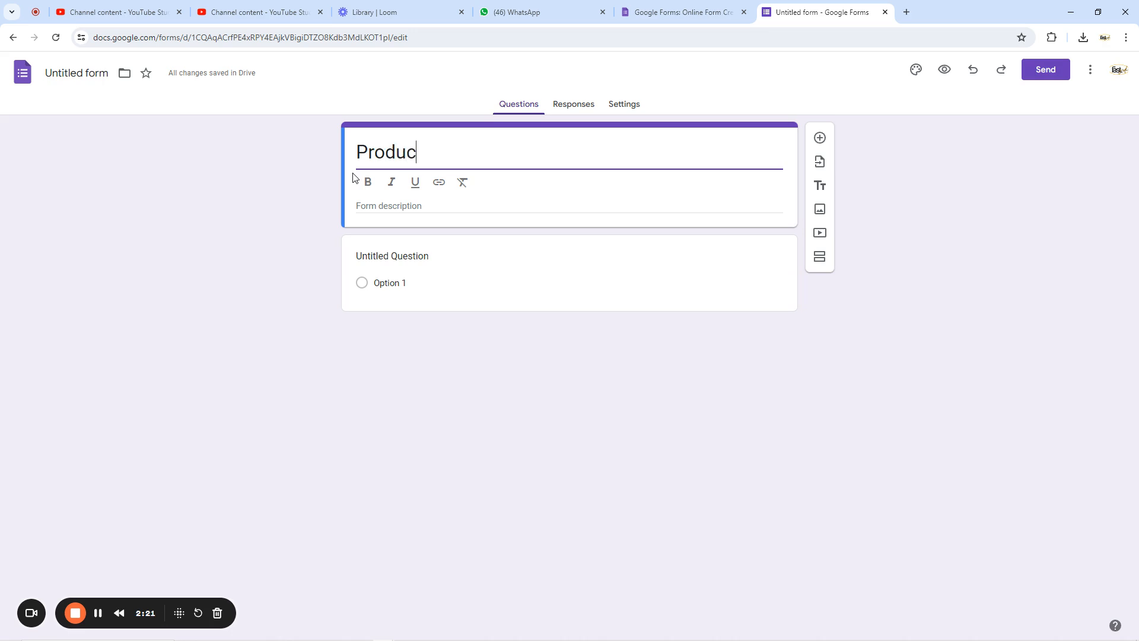
pyautogui.write('t Request form')
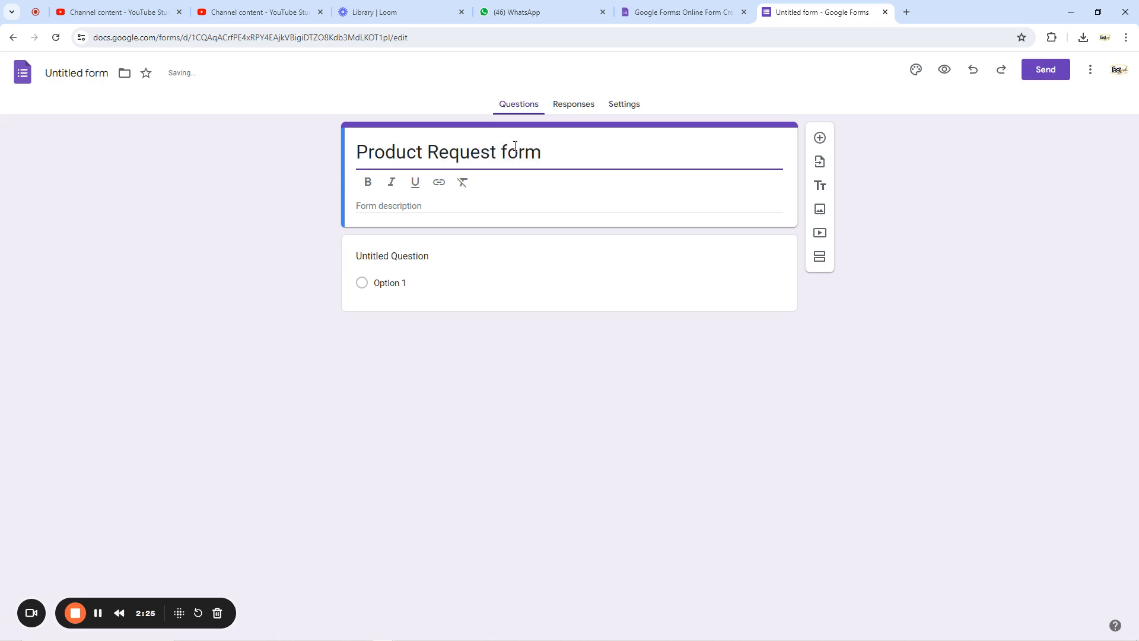
pyautogui.moveTo(508, 151); pyautogui.dragTo(503, 152)
pyautogui.write('F')
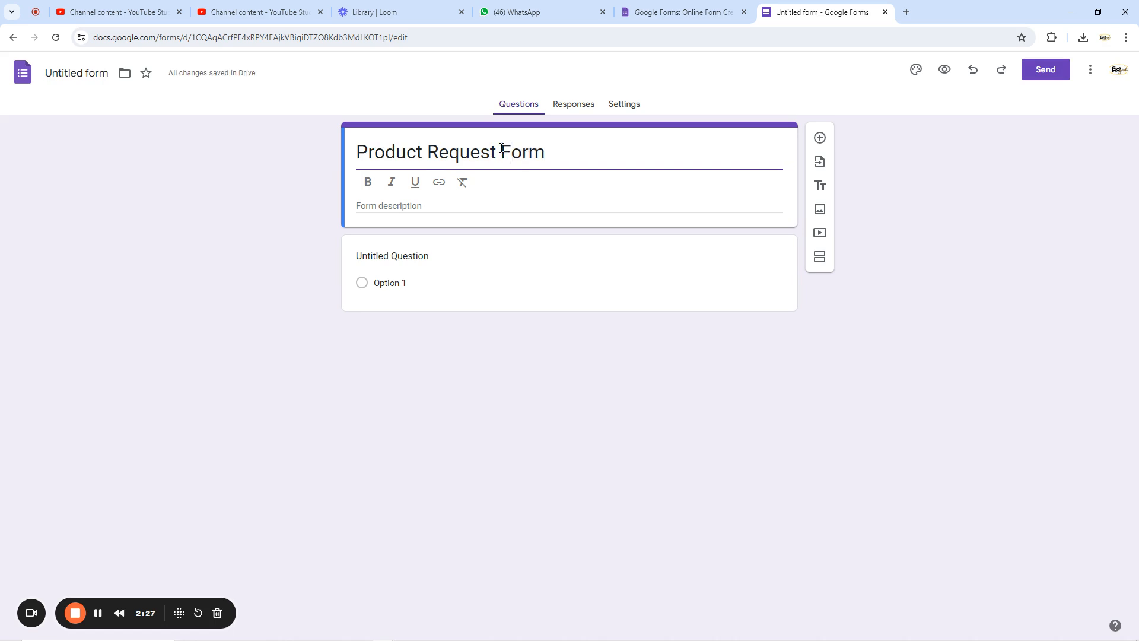
pyautogui.click(569, 154)
# Enter "This form allows you to submit a request for a particular product from our business!" as the description's first line.
pyautogui.click(395, 206)
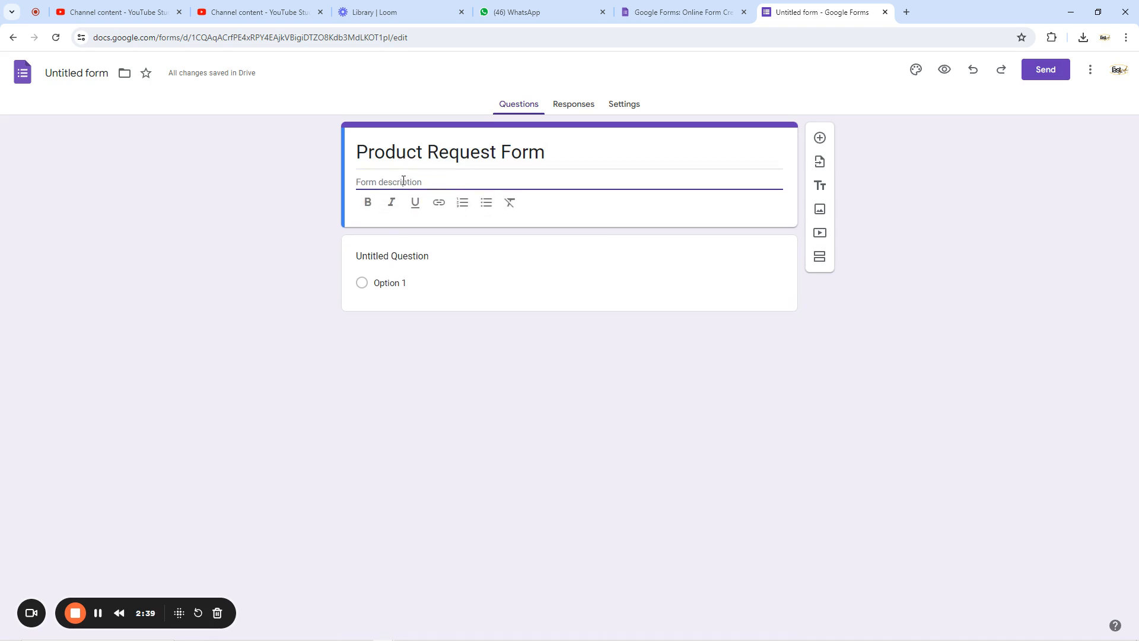
pyautogui.write('This form allows ')
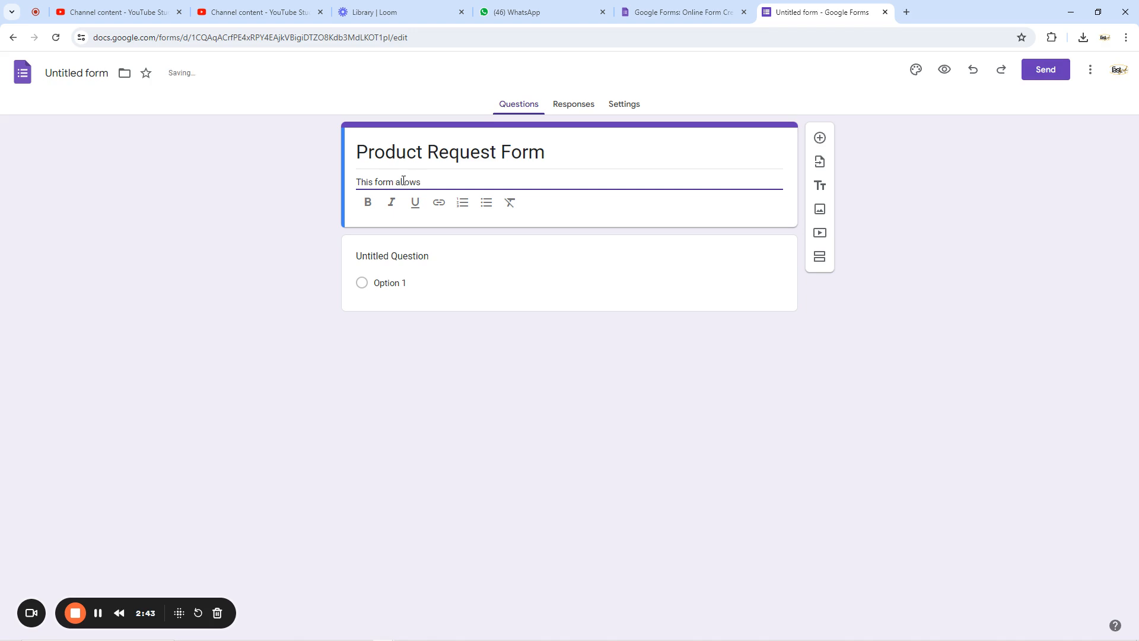
pyautogui.write('you to submit a request for')
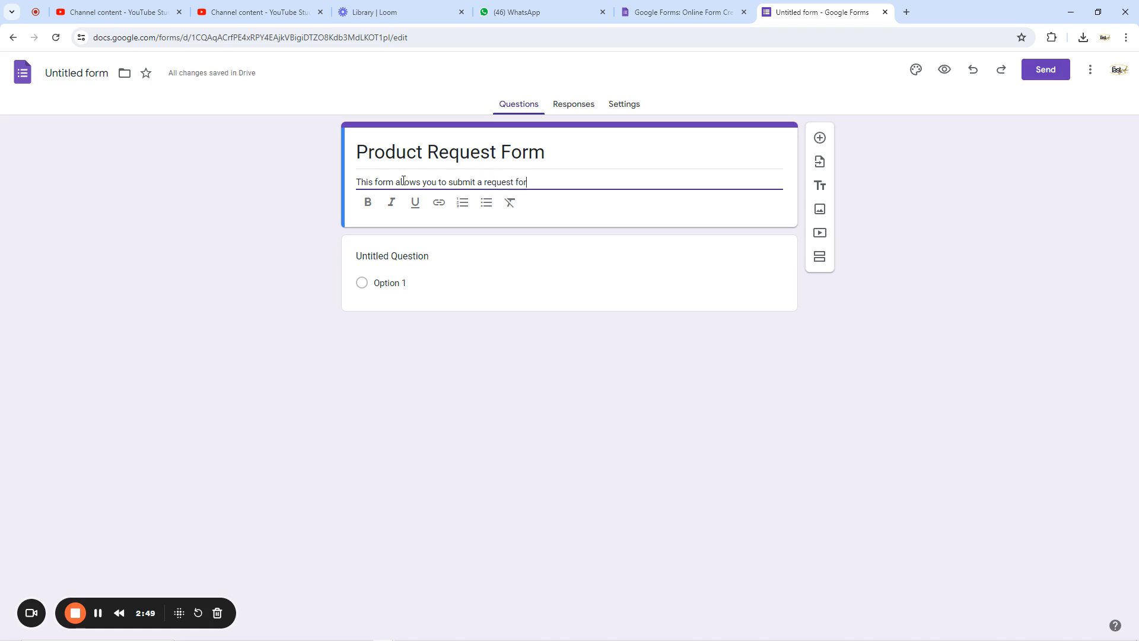
pyautogui.write(' a par')
pyautogui.write('tiucl')
pyautogui.press('BackSpace')
pyautogui.press('BackSpace')
pyautogui.press('BackSpace')
pyautogui.press('BackSpace')
pyautogui.write('icular product')
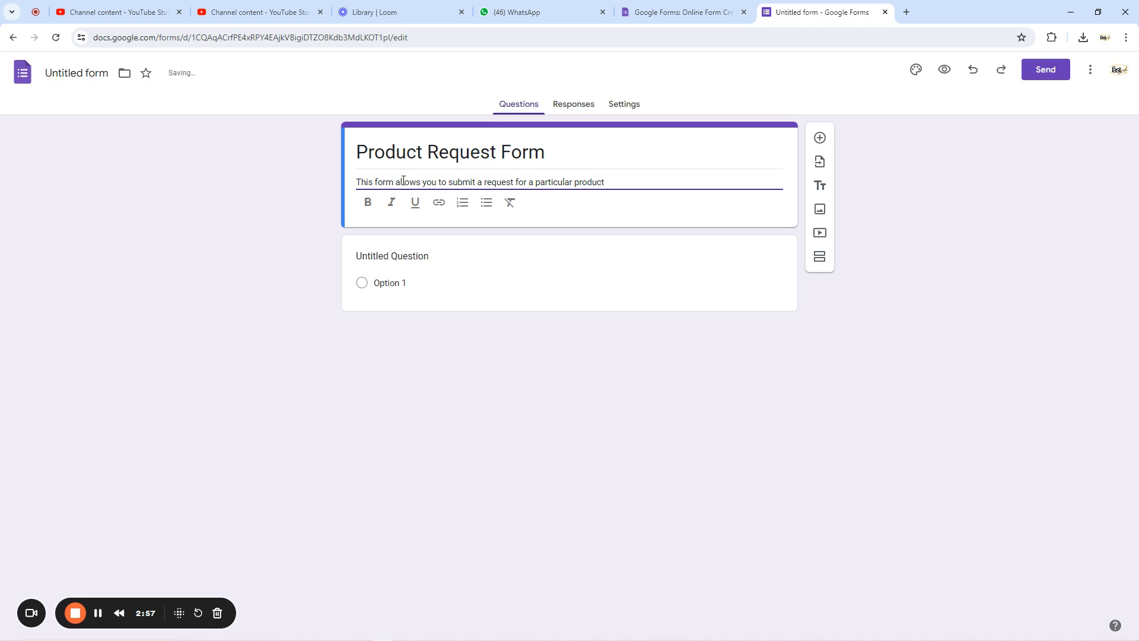
pyautogui.write(' from our business')
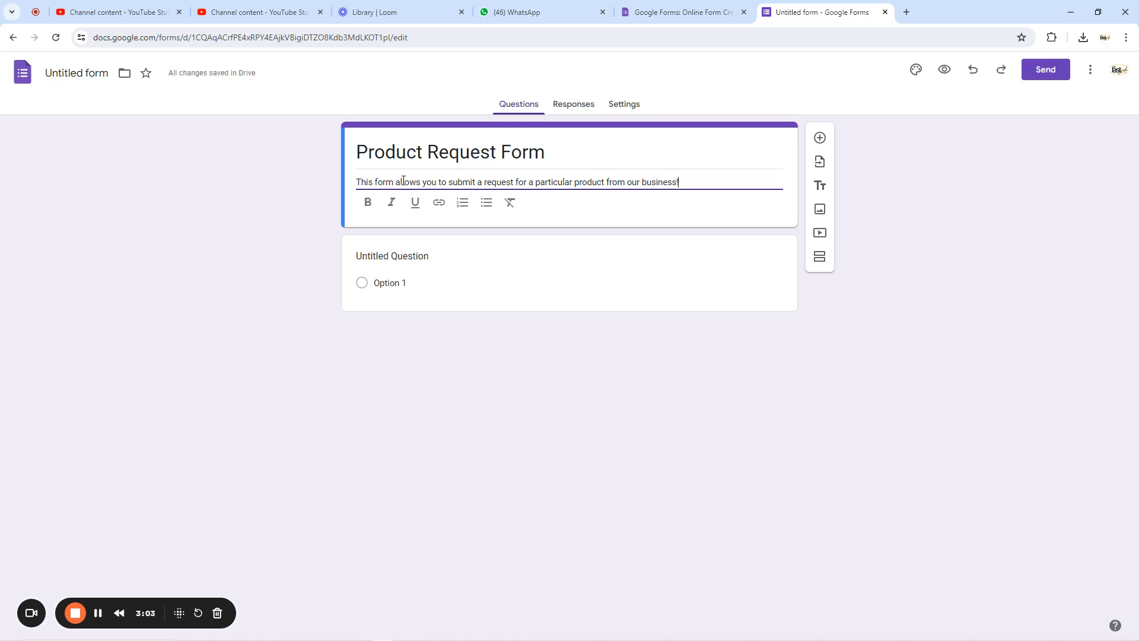
pyautogui.write('!')
pyautogui.press('Return')
# Add the second description line "This if totally free, and we encourage you to be honest with your contact details!".
pyautogui.write('This')
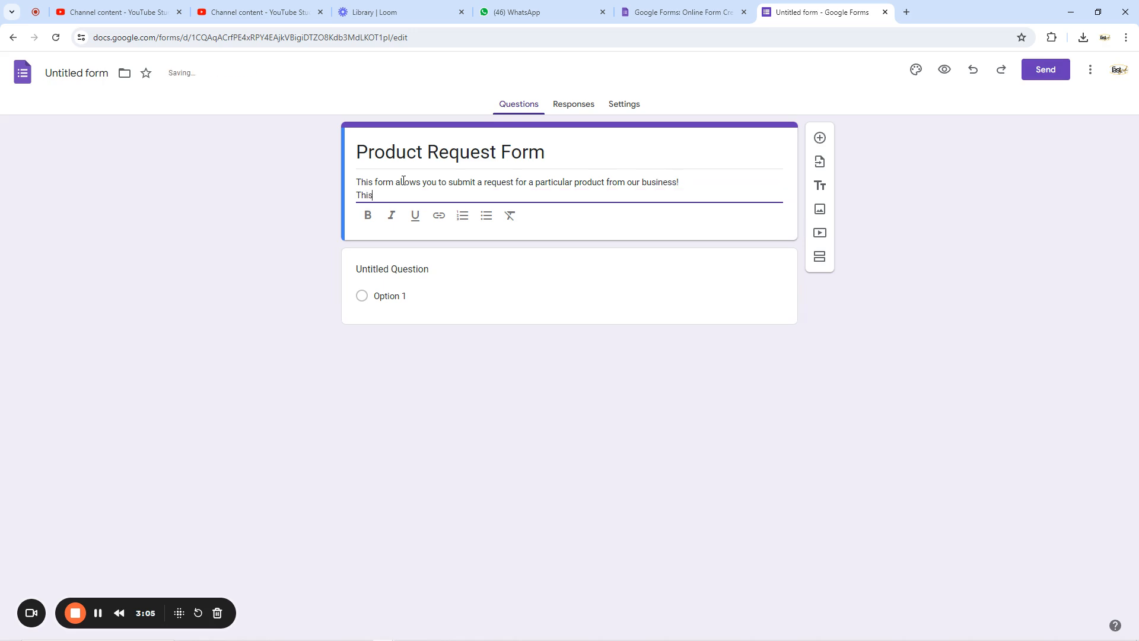
pyautogui.write(' if totally free, and w')
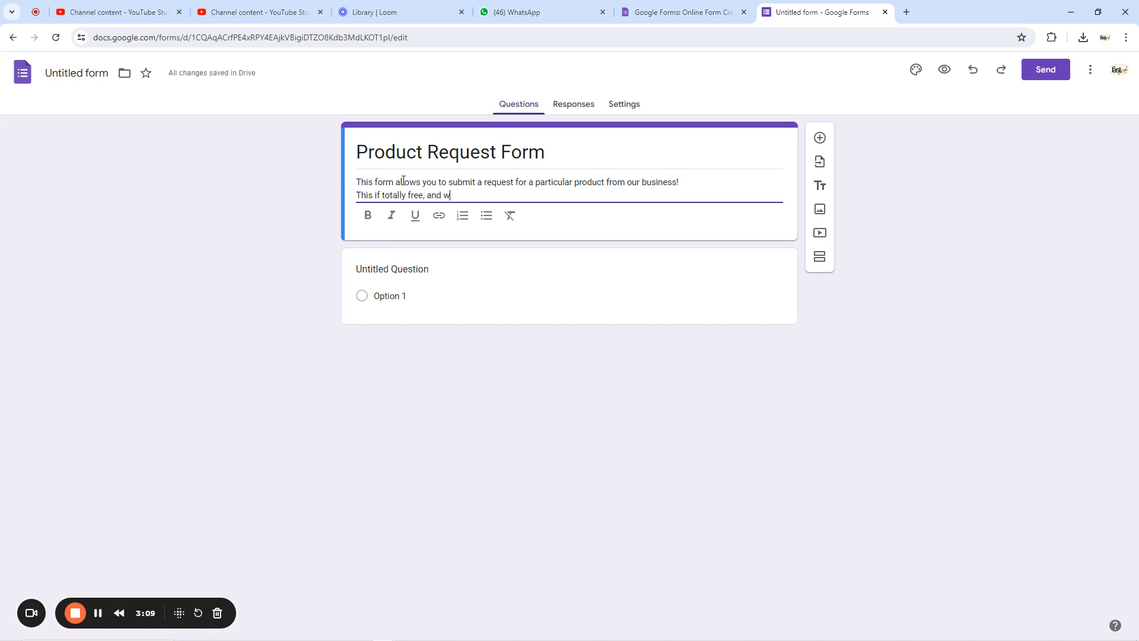
pyautogui.write('e encourage you to')
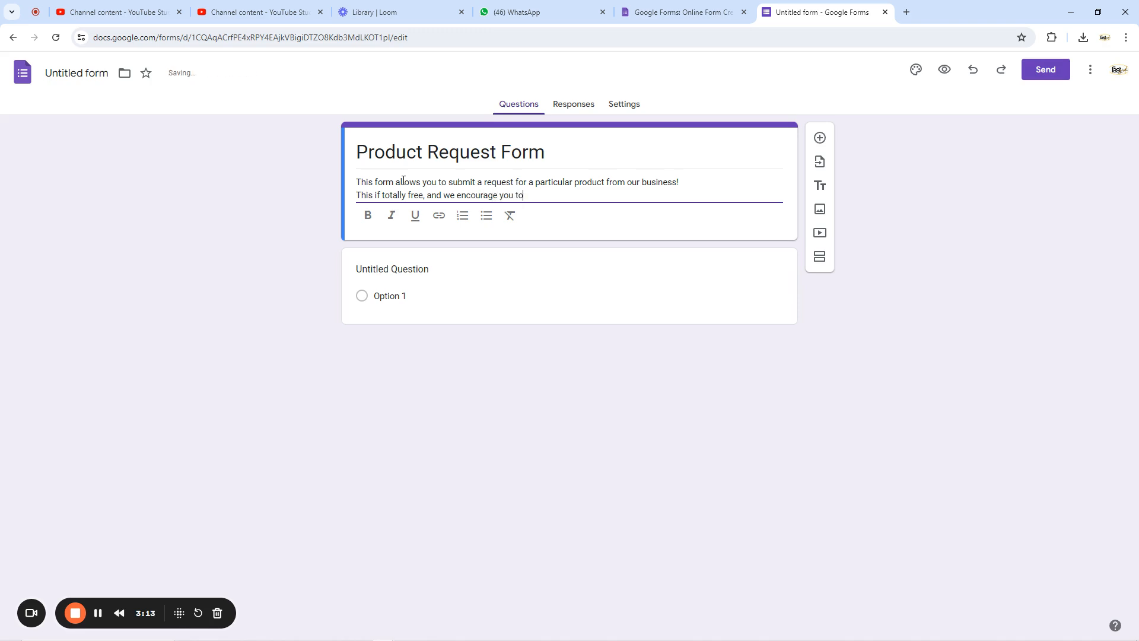
pyautogui.write(' be hosnest')
pyautogui.press('BackSpace')
pyautogui.press('BackSpace')
pyautogui.press('BackSpace')
pyautogui.press('BackSpace')
pyautogui.press('BackSpace')
pyautogui.write('nest with your')
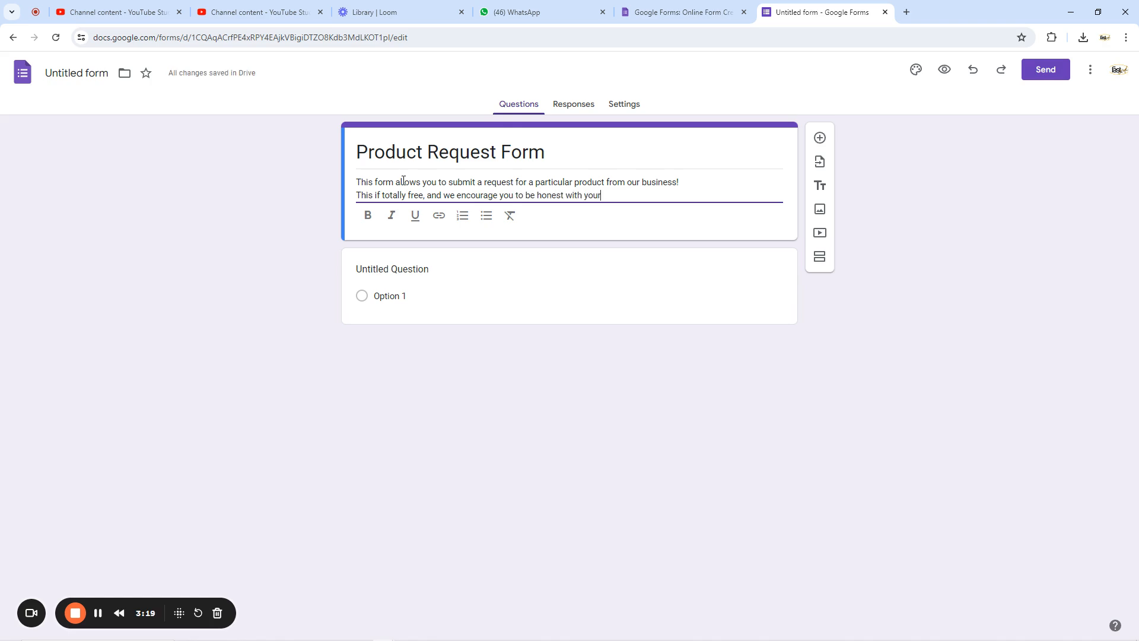
pyautogui.write(' contact details!')
# Replace the untitled question's text with "What is your Name".
pyautogui.moveTo(570, 252)
pyautogui.mouseDown()
pyautogui.moveTo(567, 368)
pyautogui.moveTo(573, 252)
pyautogui.mouseUp()
pyautogui.click(462, 269)
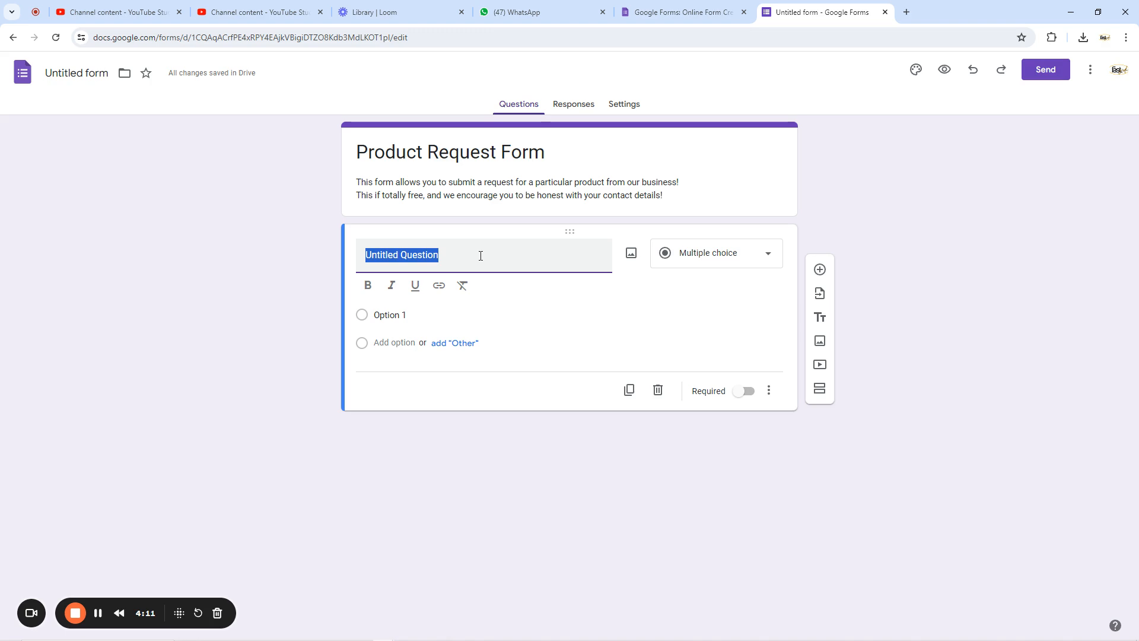
pyautogui.write('What is you')
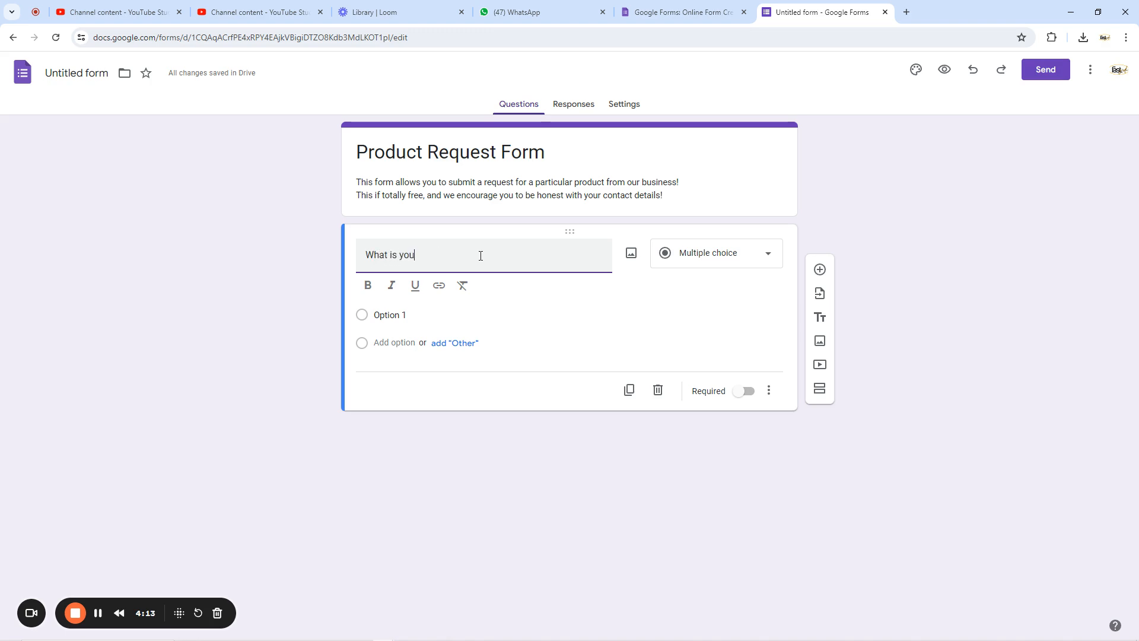
pyautogui.write('r Name')
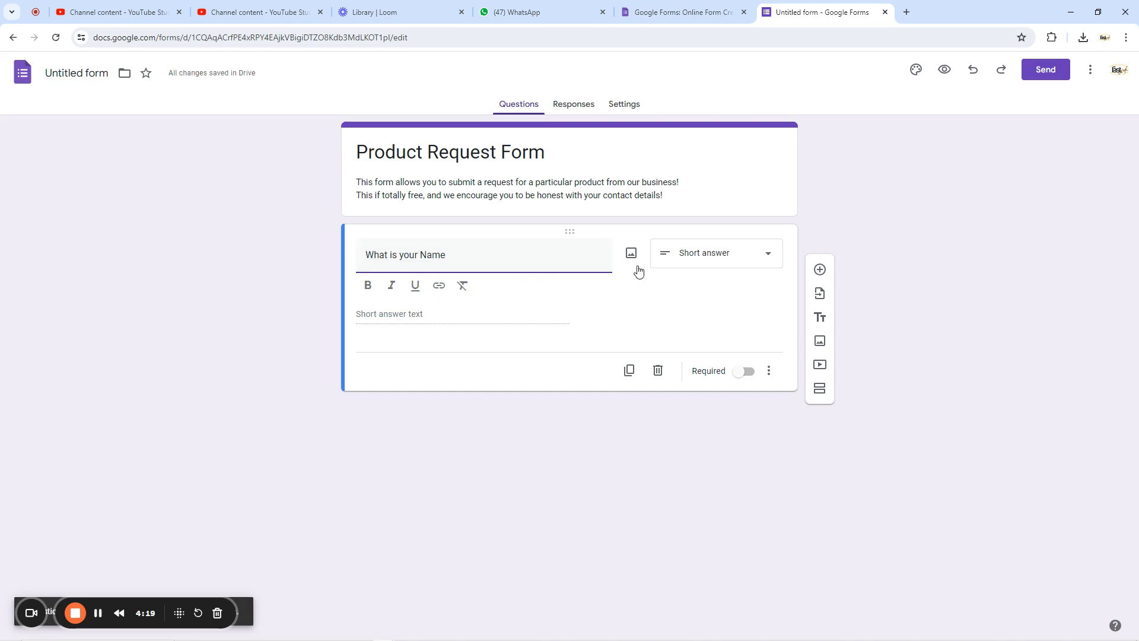
pyautogui.click(710, 259)
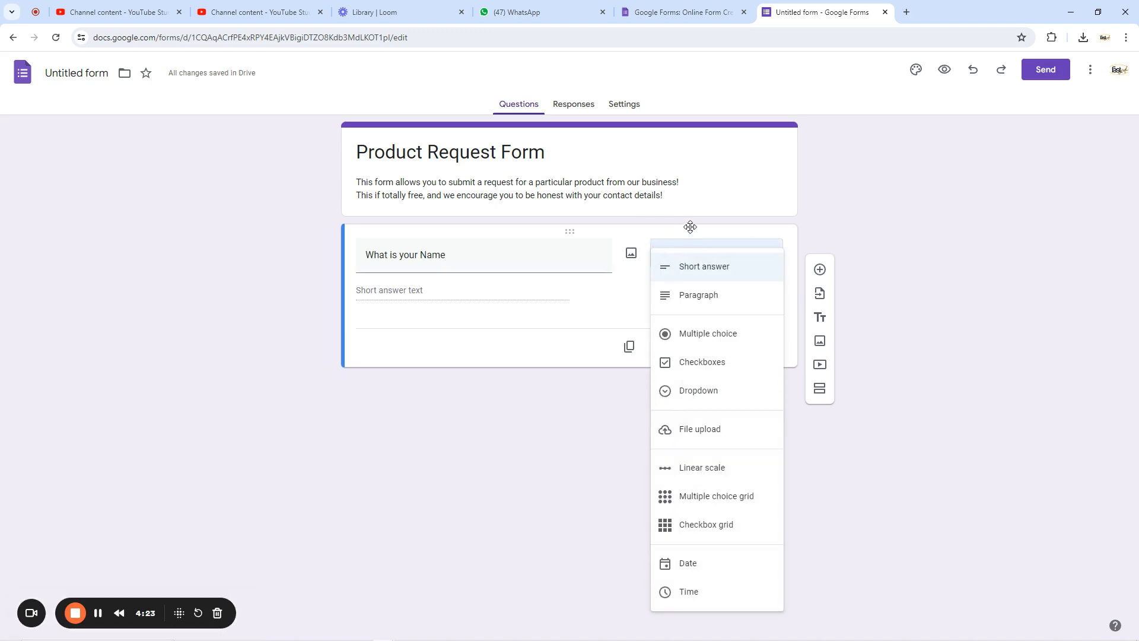
pyautogui.click(628, 304)
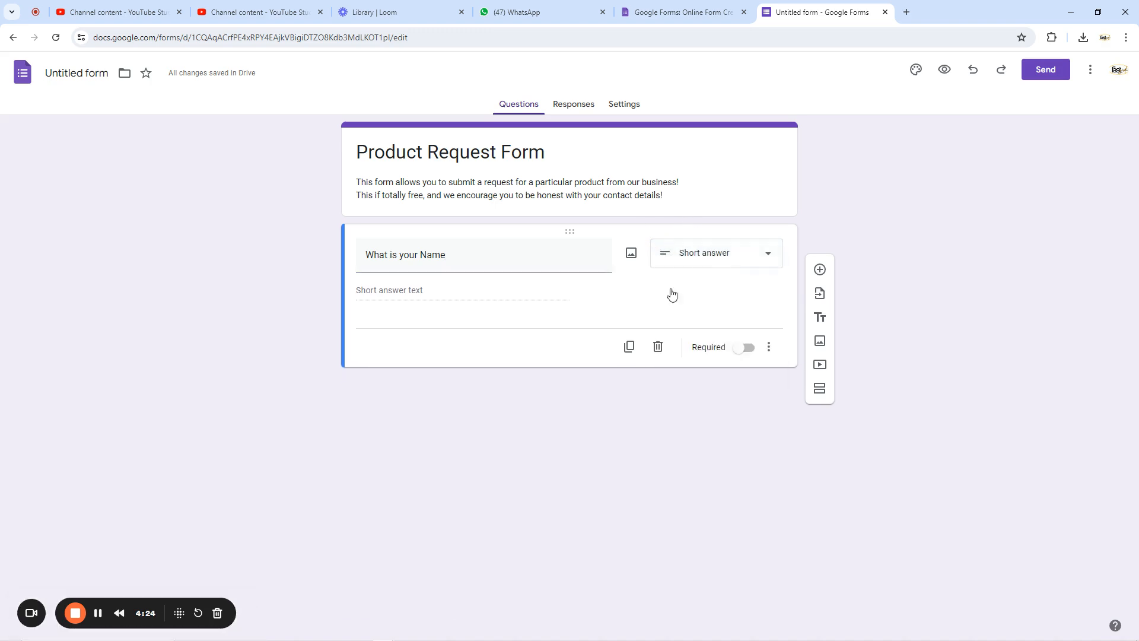
pyautogui.click(717, 256)
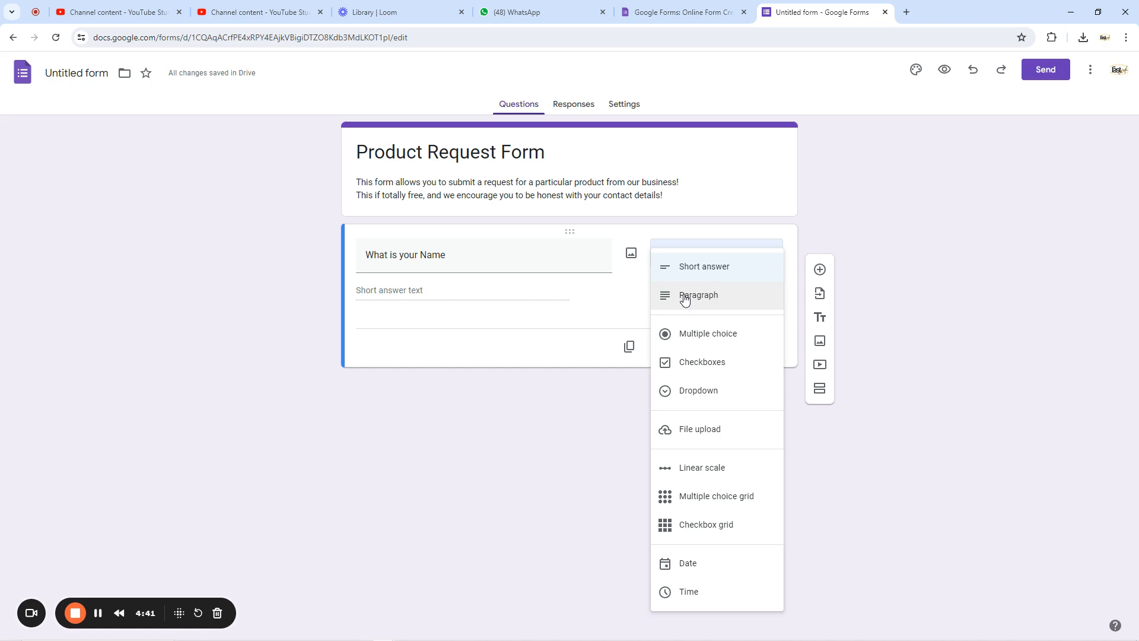
pyautogui.click(618, 297)
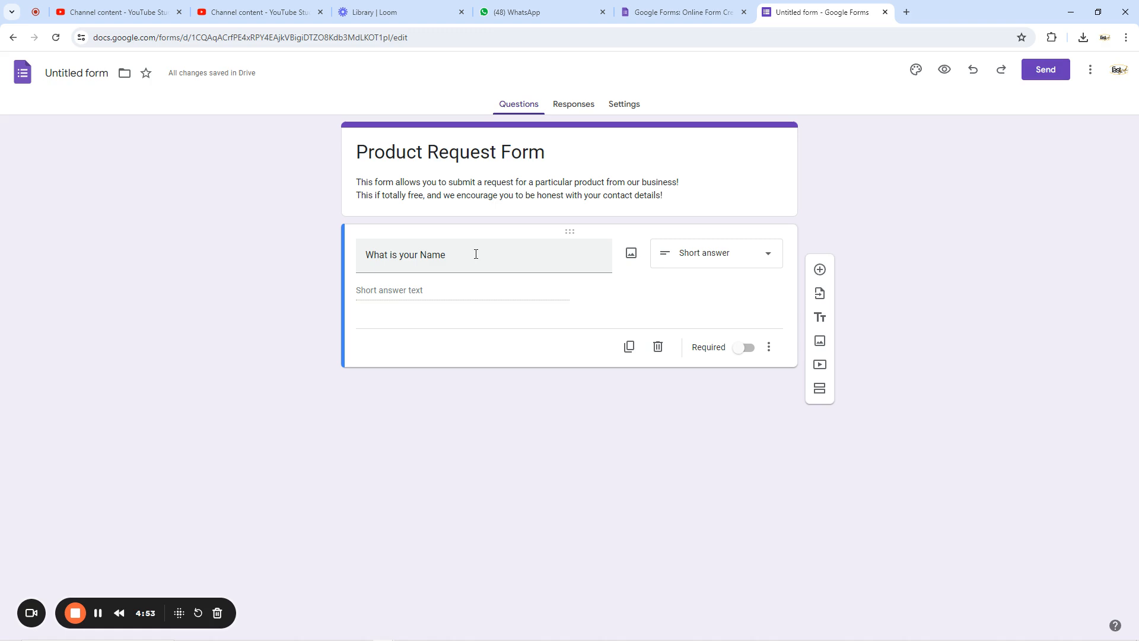
# Change the name question to "What is your Full Name?" and make it required.
pyautogui.click(423, 254)
pyautogui.click(422, 254)
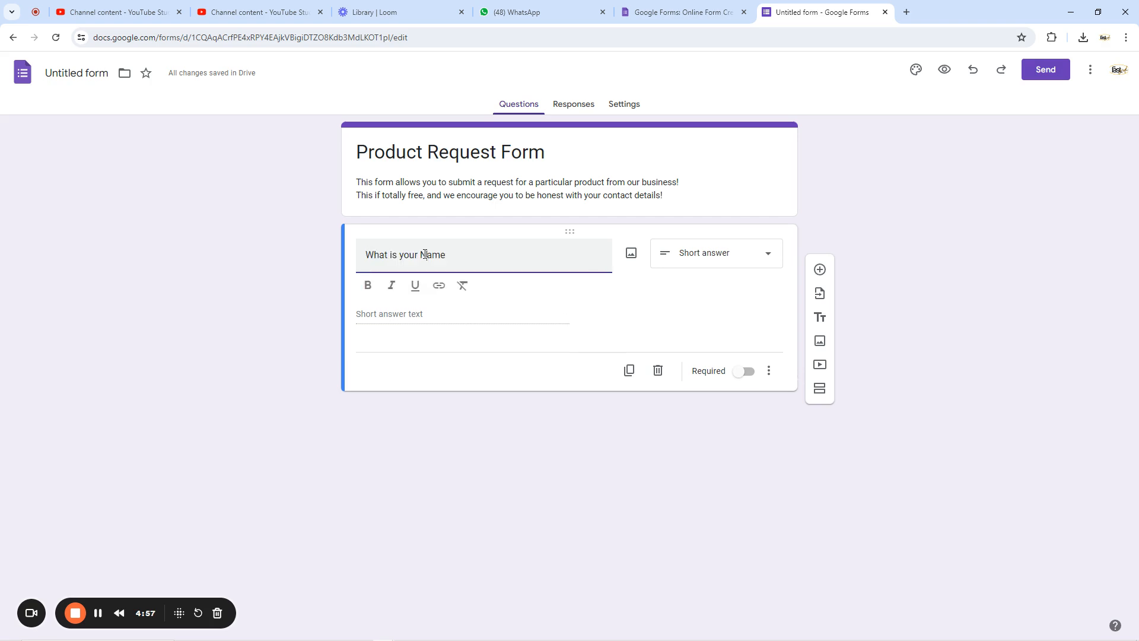
pyautogui.write('Full')
pyautogui.click(561, 287)
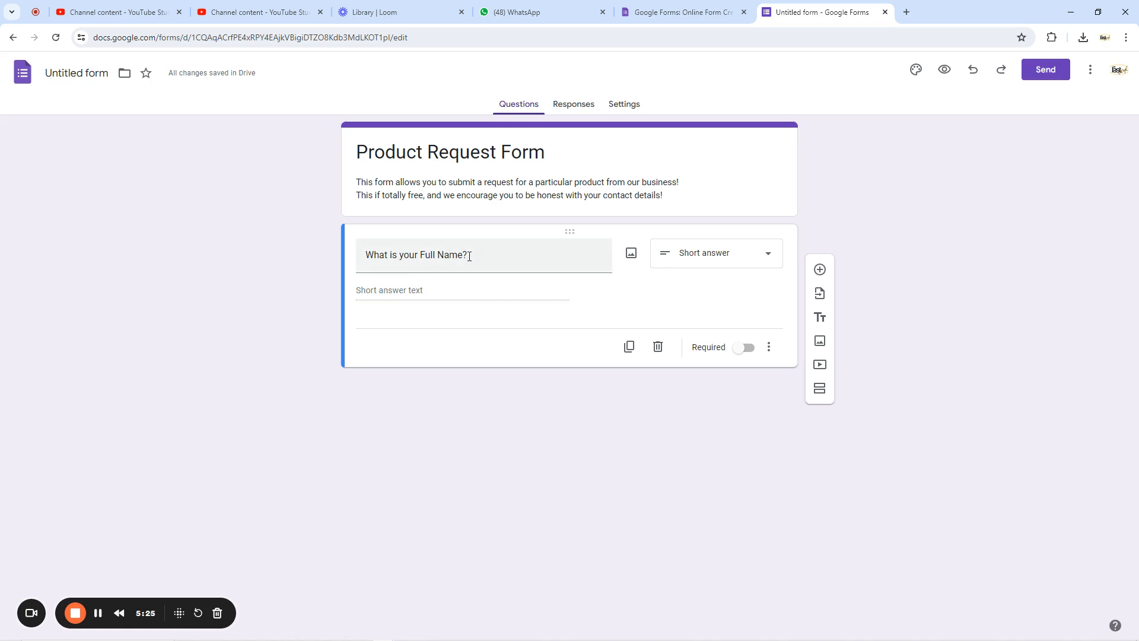
pyautogui.click(423, 257)
pyautogui.press('BackSpace')
pyautogui.write('F')
pyautogui.click(747, 349)
# Add the question "What is your Mobile Number?" below the full-name question and make it required.
pyautogui.click(820, 270)
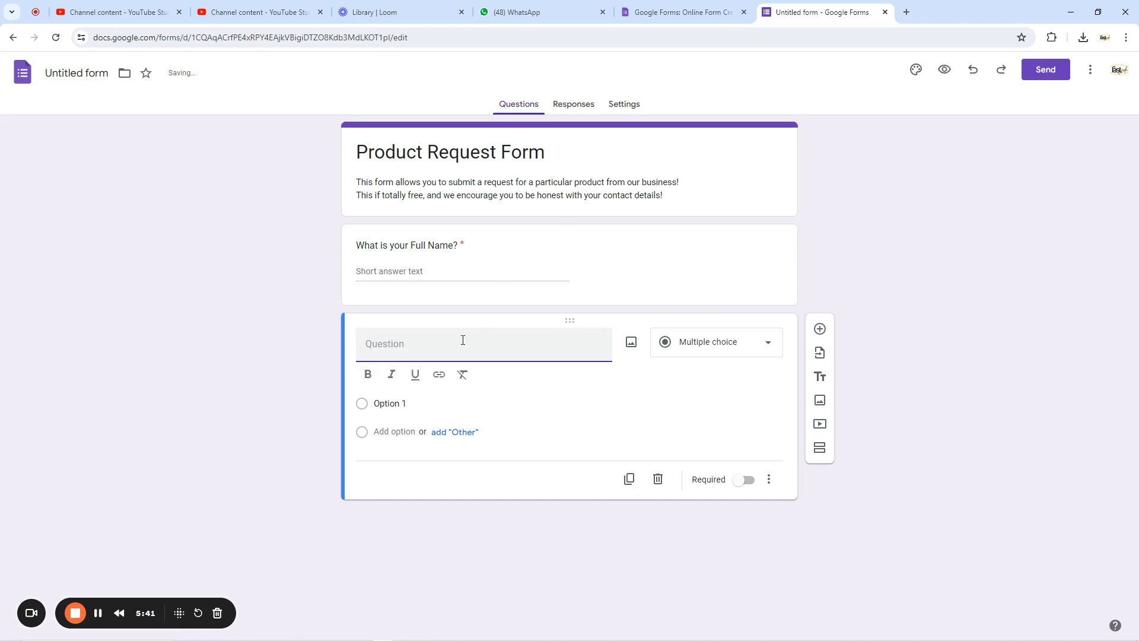
pyautogui.write('What is your')
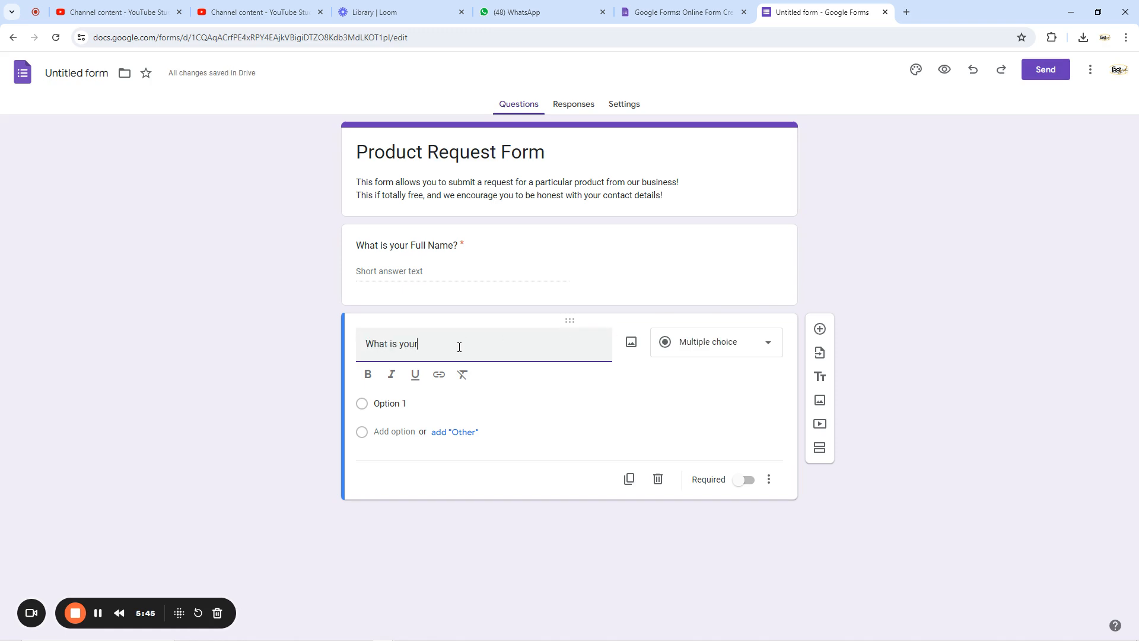
pyautogui.write(' Mobile Number')
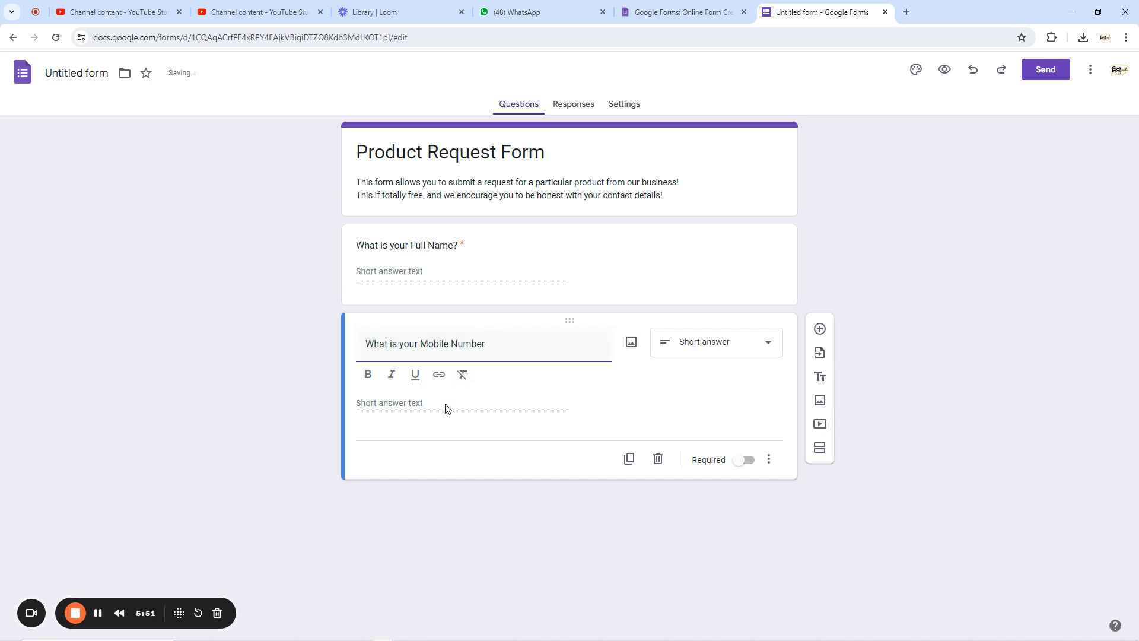
pyautogui.click(739, 346)
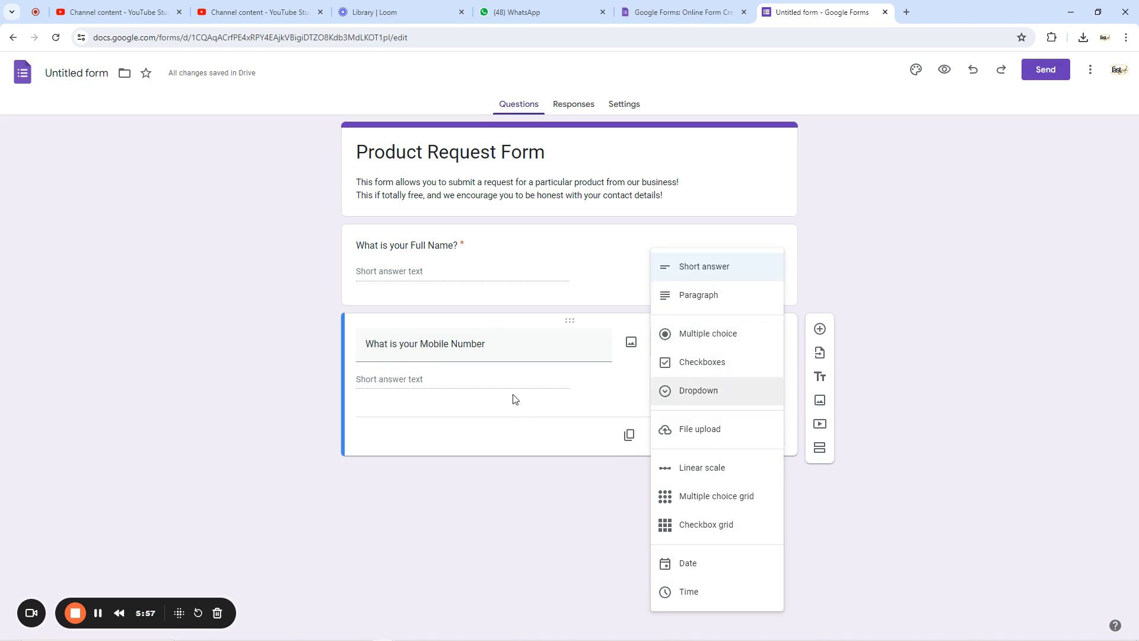
pyautogui.click(604, 382)
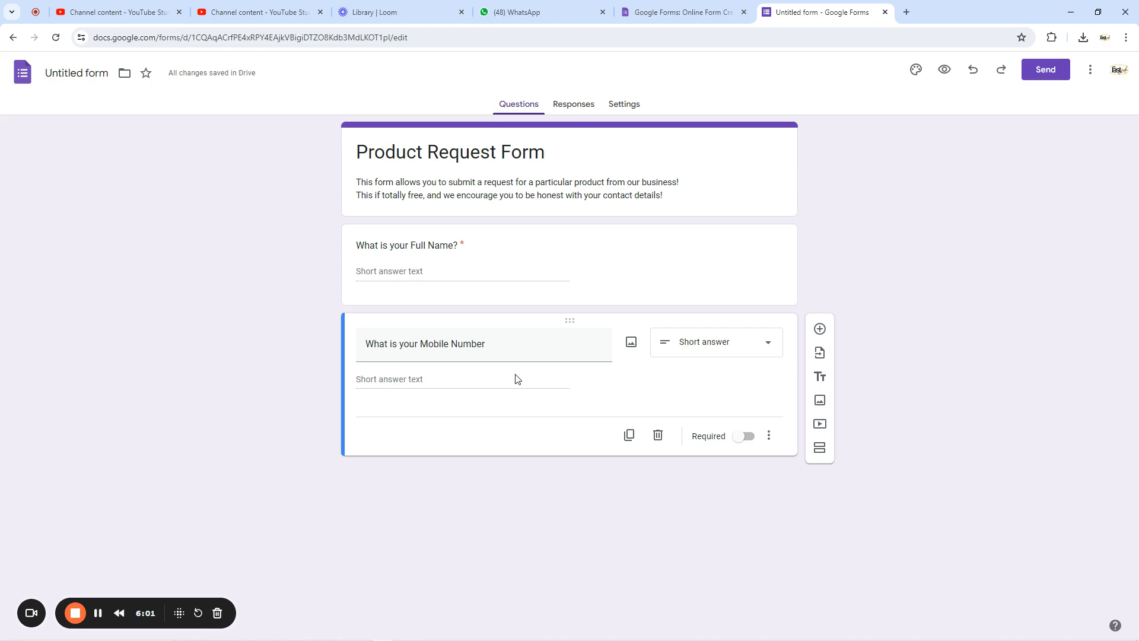
pyautogui.click(745, 436)
pyautogui.click(509, 342)
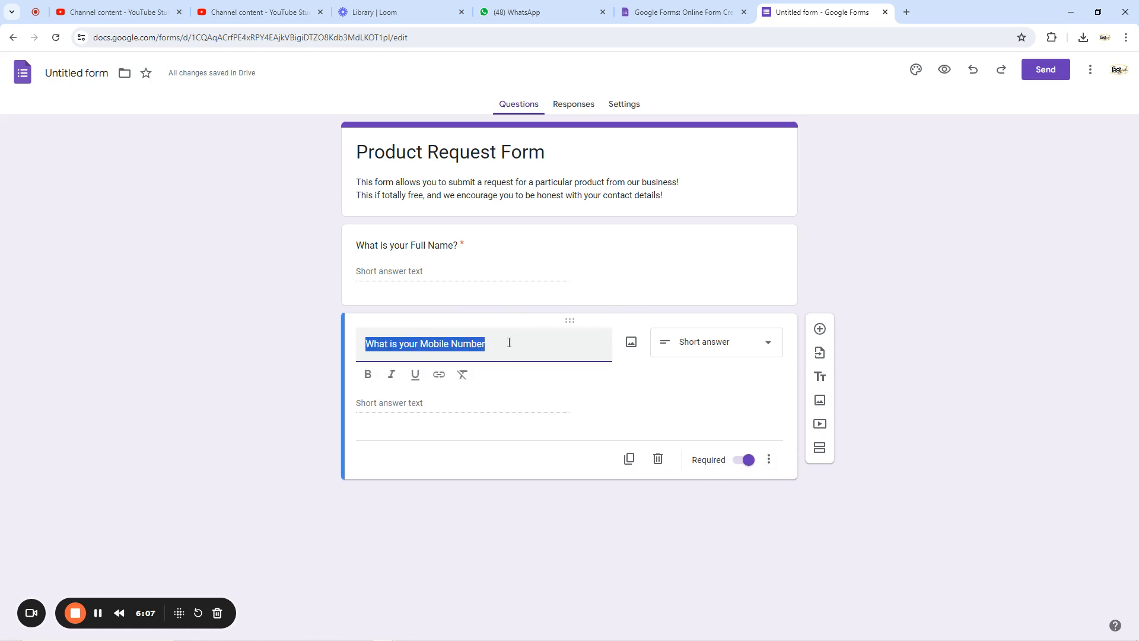
pyautogui.click(509, 342)
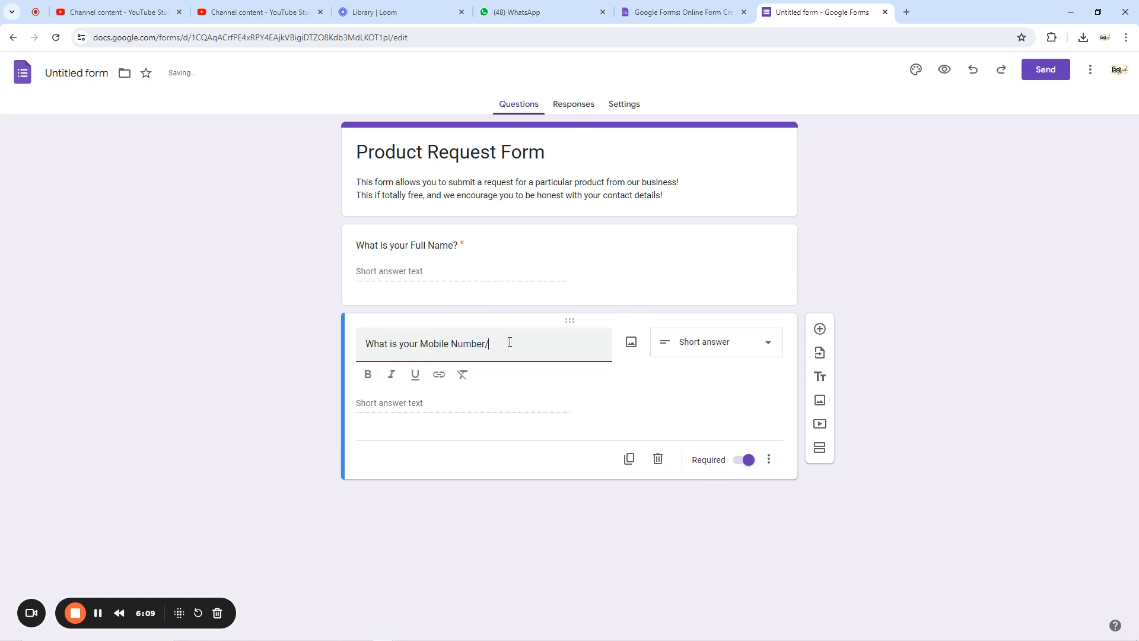
pyautogui.click(841, 248)
# Add the question "What is your Email Address?" below the mobile number question and make it required.
pyautogui.click(820, 327)
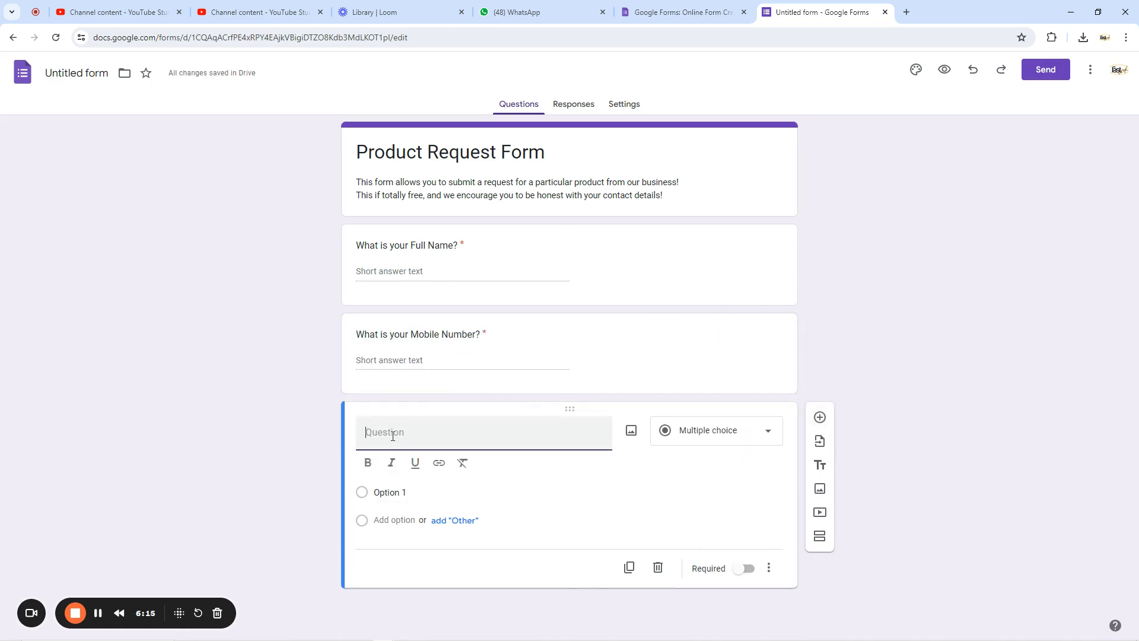
pyautogui.write('What is your Email Address?')
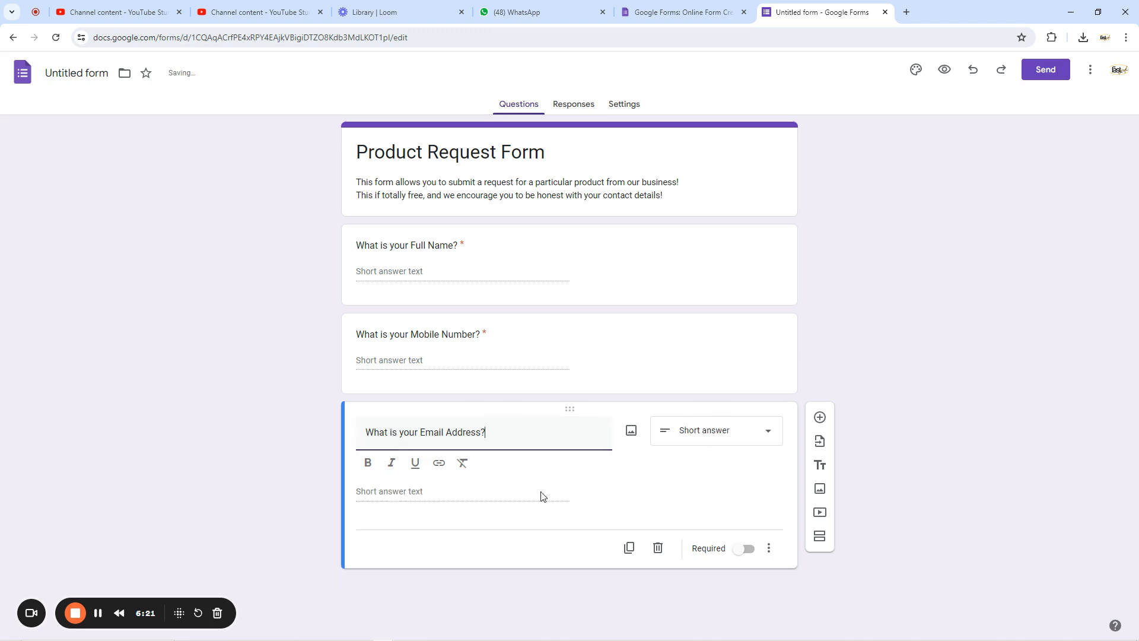
pyautogui.click(745, 549)
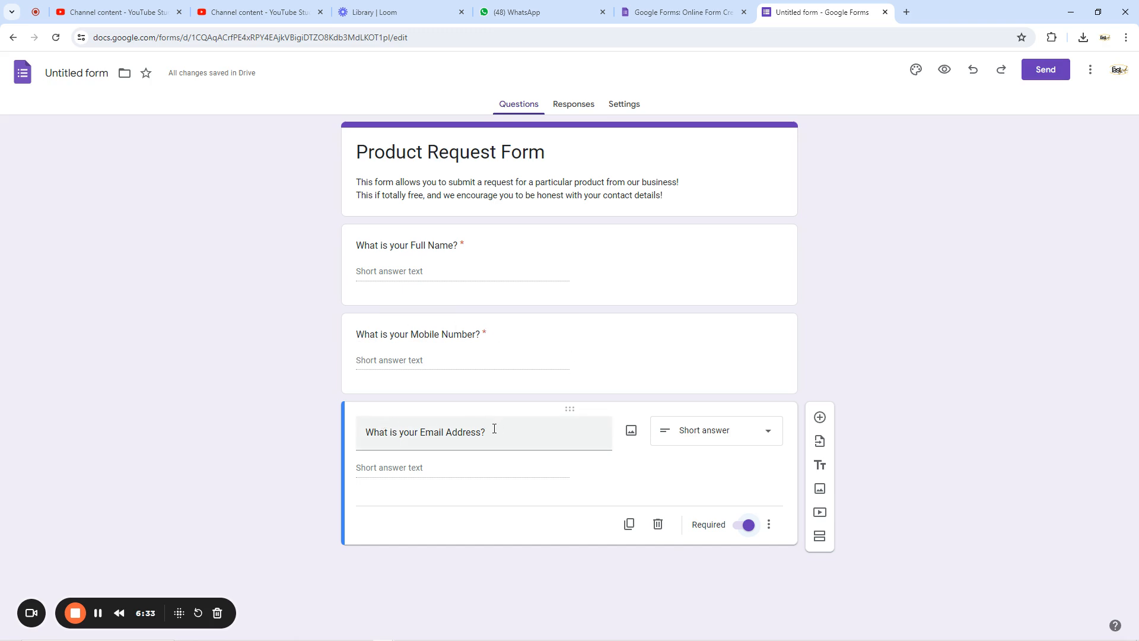
# Add a question titled "Your Home Address" below the email question and make it required.
pyautogui.click(819, 418)
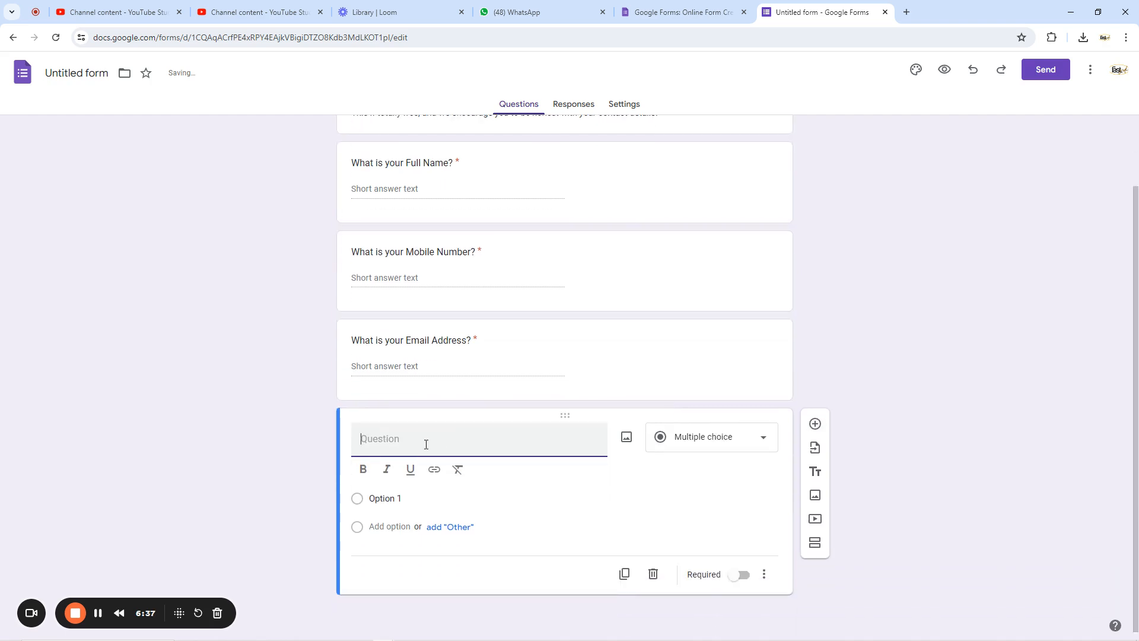
pyautogui.write('Your Home Address')
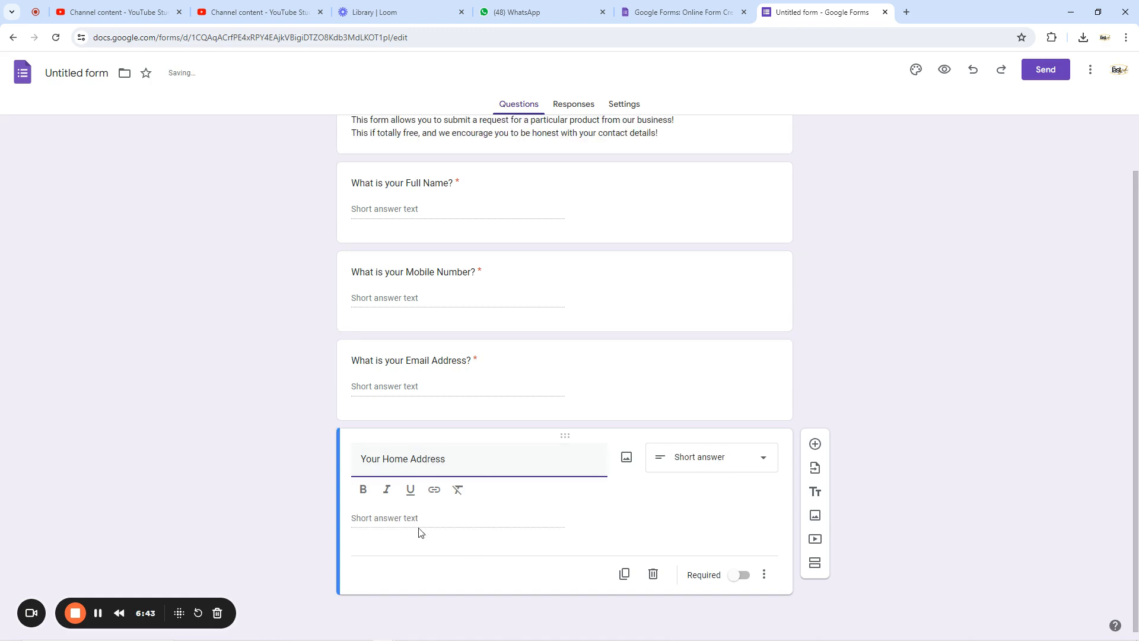
pyautogui.click(659, 504)
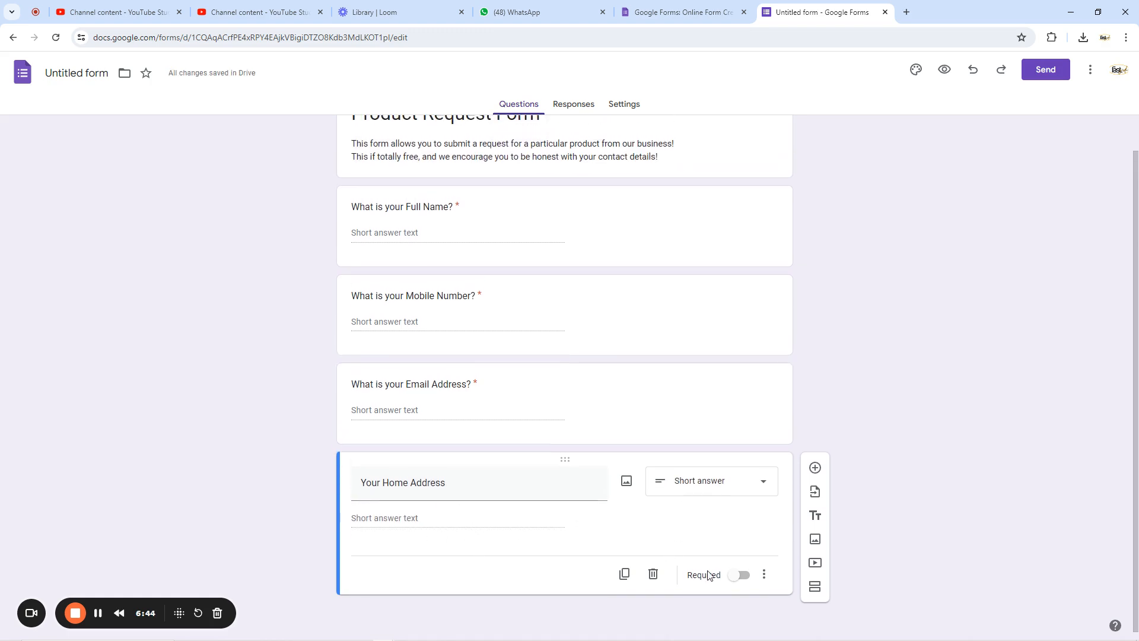
pyautogui.click(740, 575)
# Add a question titled "City" below the home address question and make it required.
pyautogui.click(815, 466)
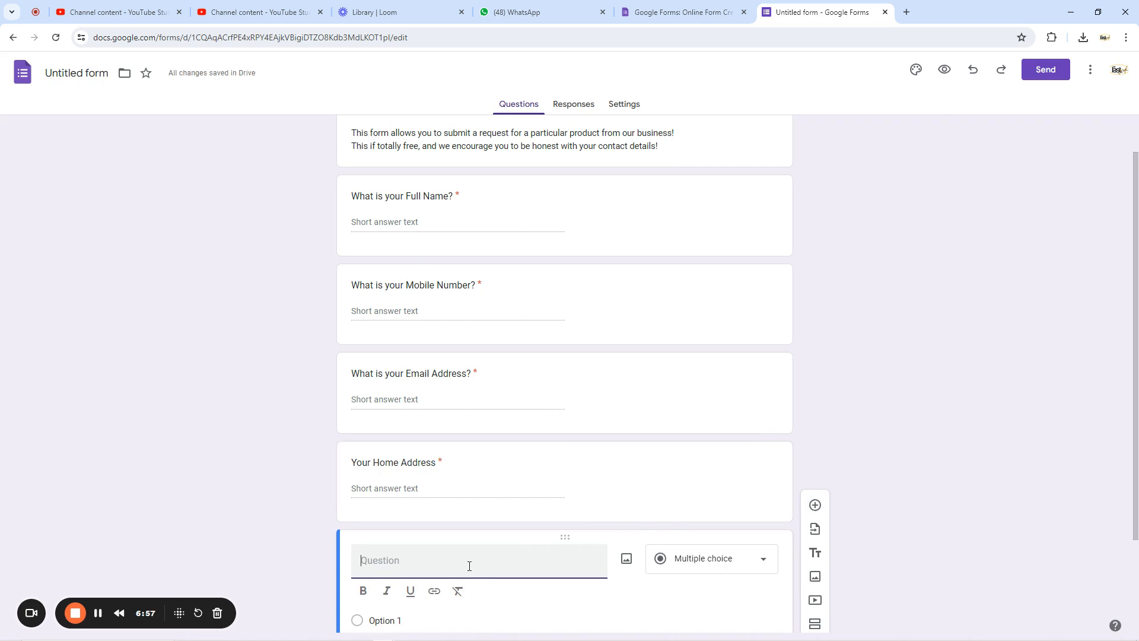
pyautogui.write('Country')
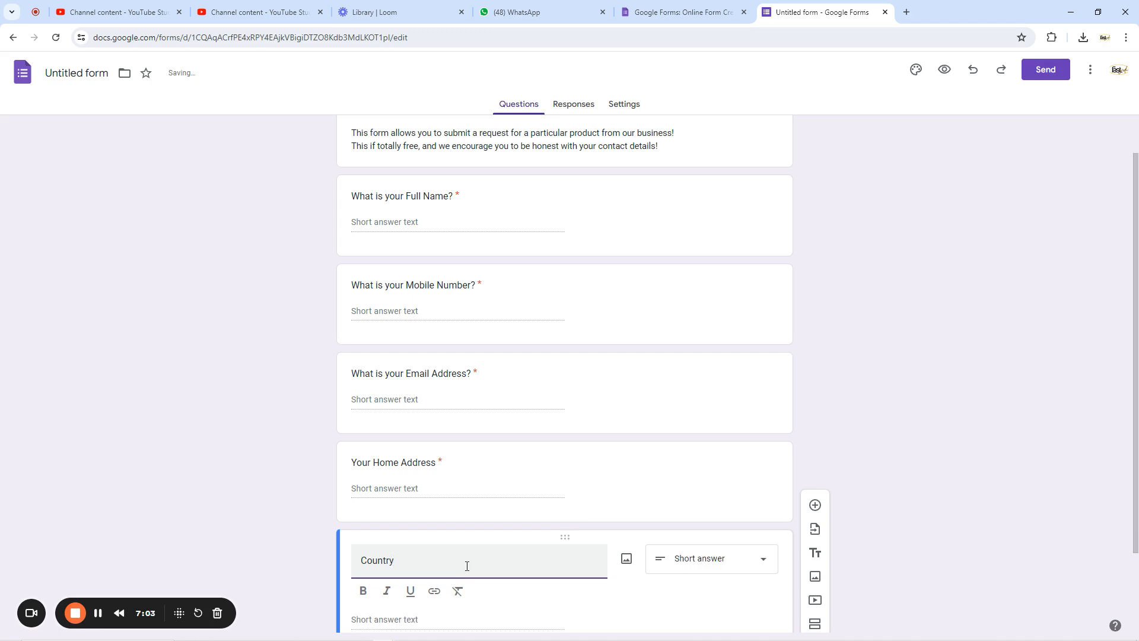
pyautogui.hotkey('ctrl', 'a')
pyautogui.write('Cit')
pyautogui.scroll(-2, 882, 359)
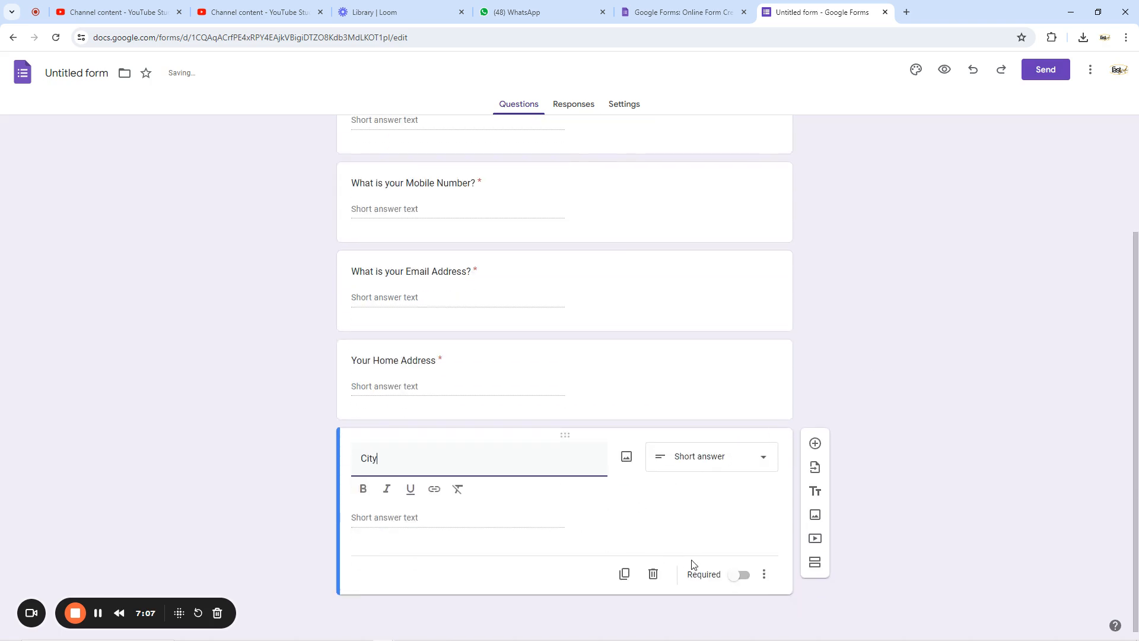
pyautogui.click(741, 575)
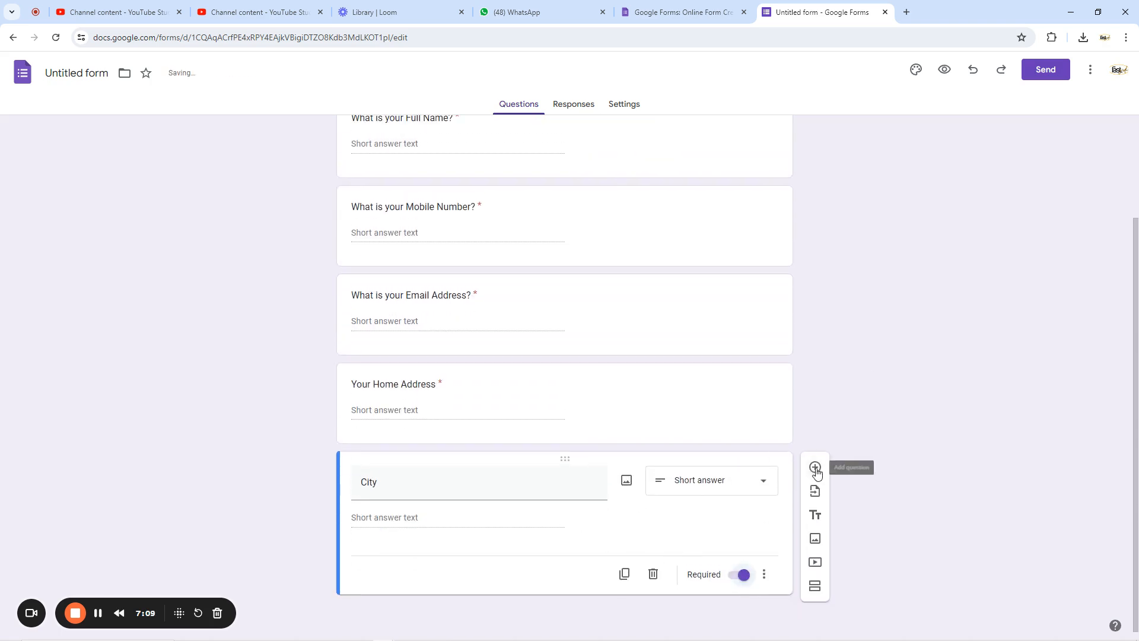
# Add a question titled "State" below the City question and make it required.
pyautogui.click(815, 468)
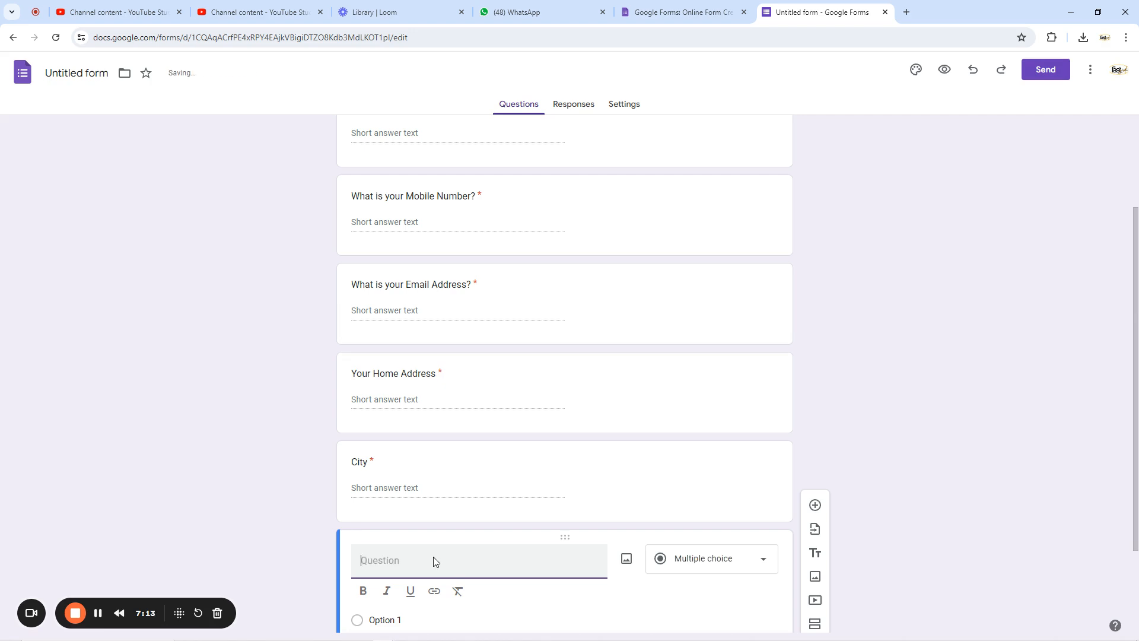
pyautogui.write('State')
pyautogui.click(832, 408)
pyautogui.scroll(-2, 832, 408)
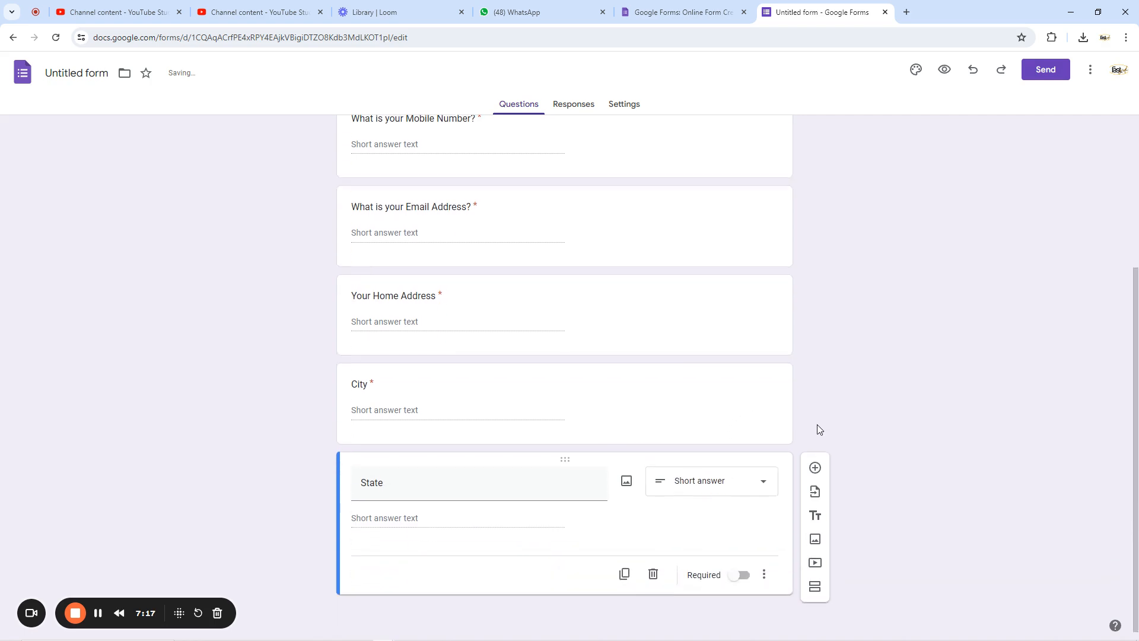
pyautogui.click(744, 575)
# Add a question titled "Country" below the State question.
pyautogui.click(815, 468)
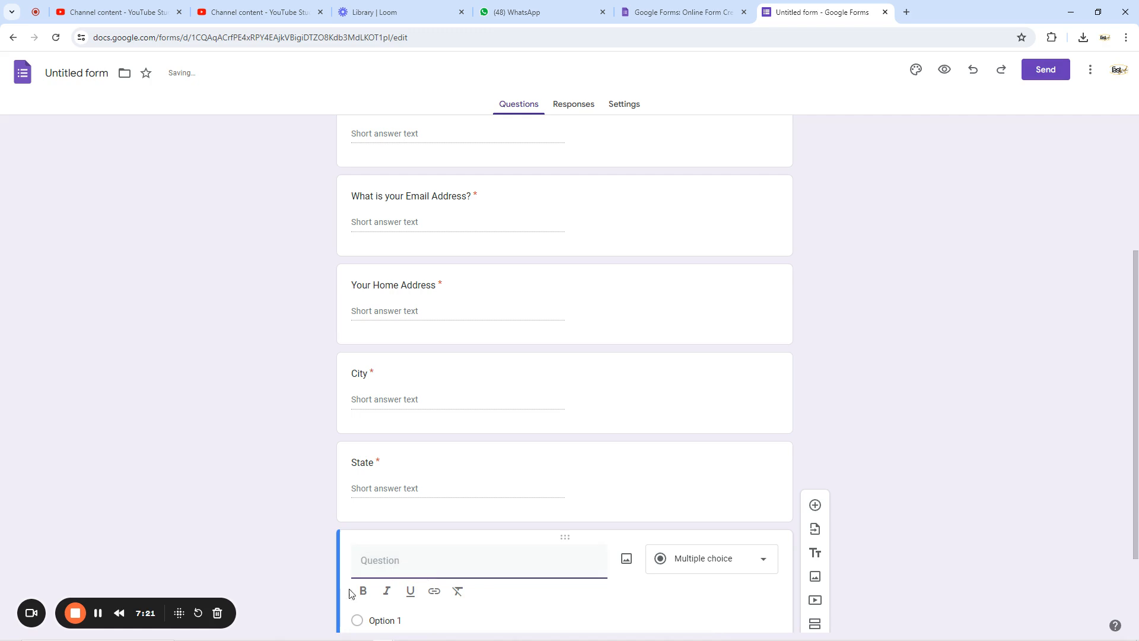
pyautogui.write('Country')
pyautogui.click(864, 404)
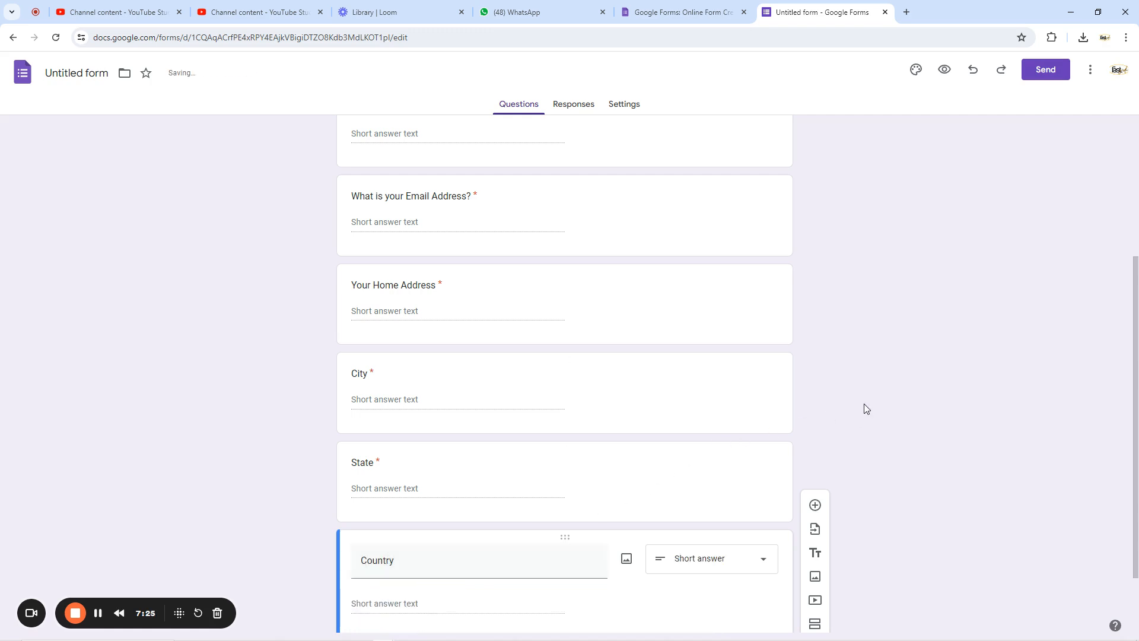
# Reword the City question as "What is your City?".
pyautogui.click(367, 390)
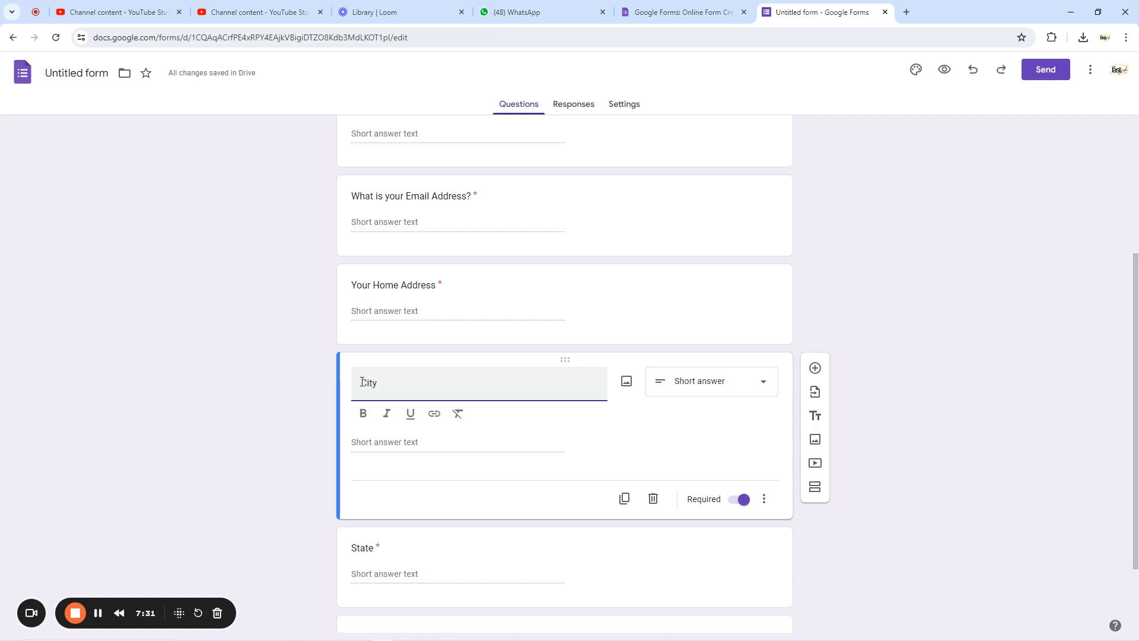
pyautogui.write('What is your C')
pyautogui.press('BackSpace')
pyautogui.click(804, 313)
pyautogui.scroll(-2, 802, 317)
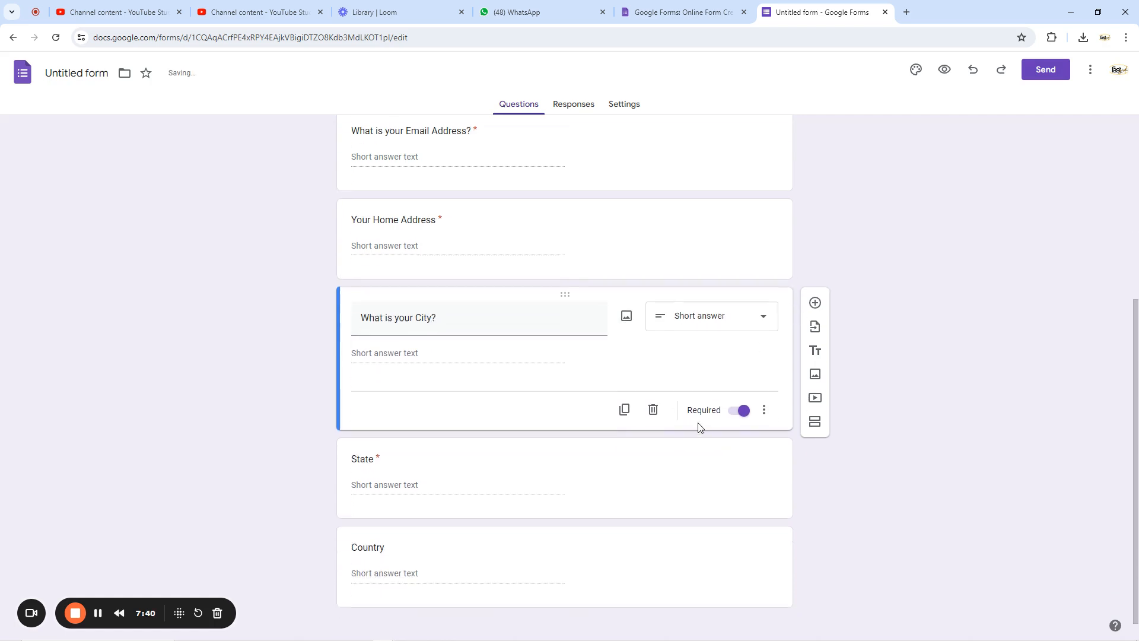
pyautogui.doubleClick(364, 445)
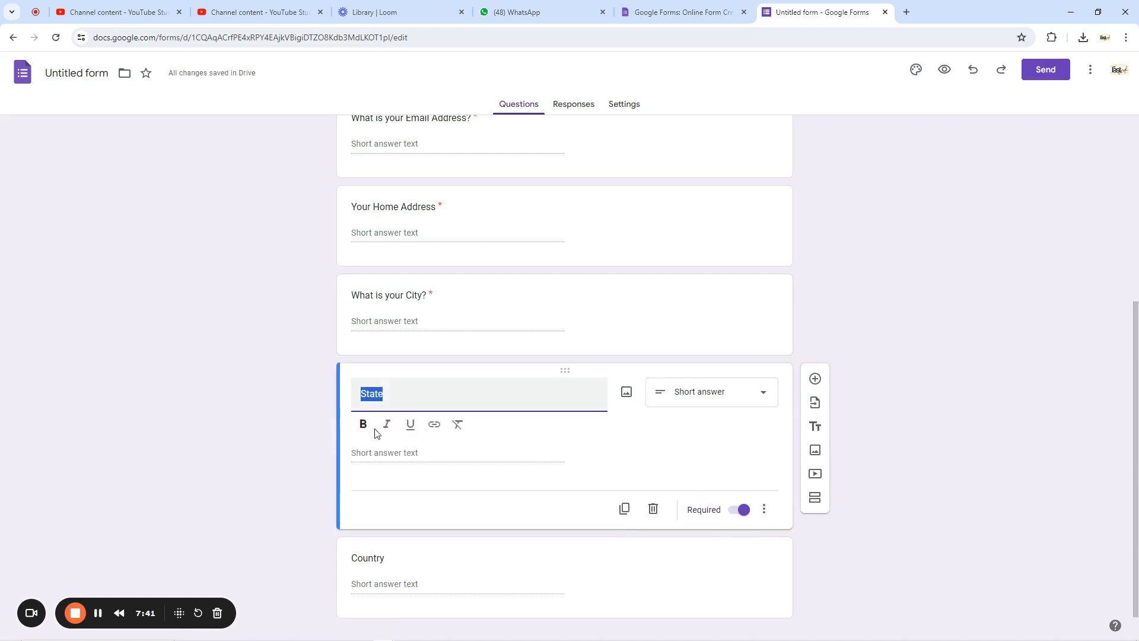
pyautogui.click(366, 391)
pyautogui.click(878, 333)
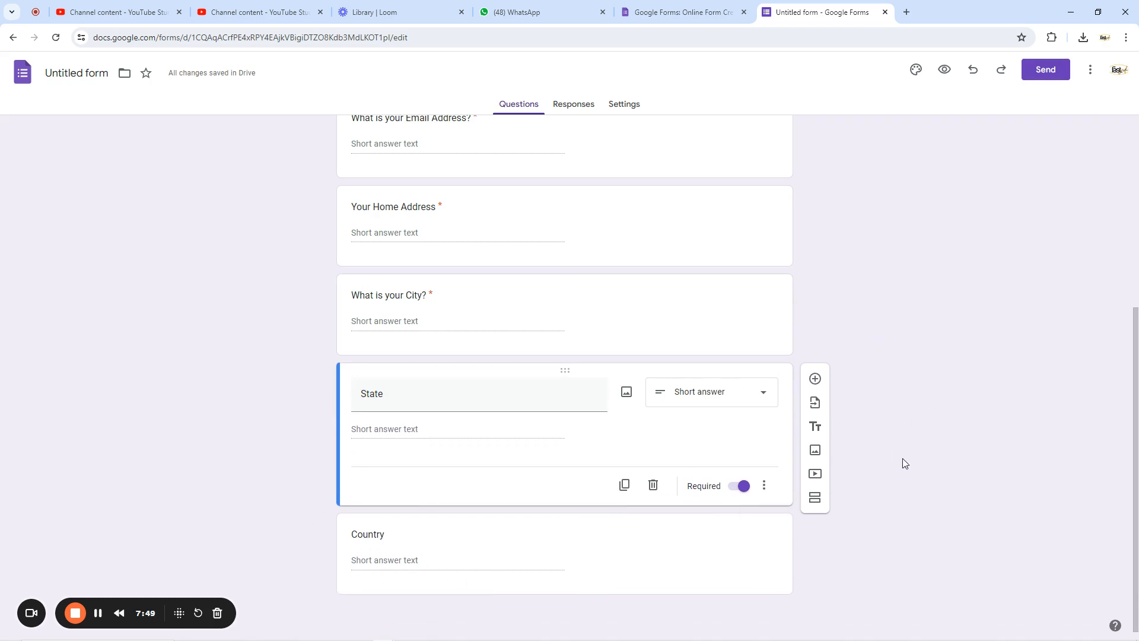
pyautogui.click(739, 324)
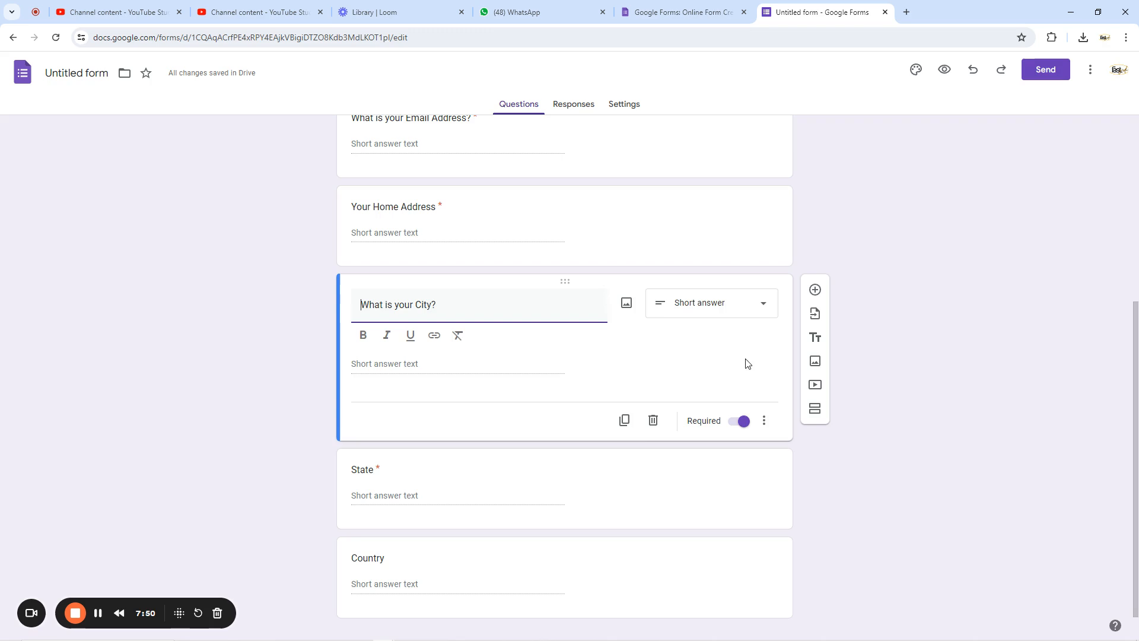
pyautogui.click(750, 228)
pyautogui.click(887, 251)
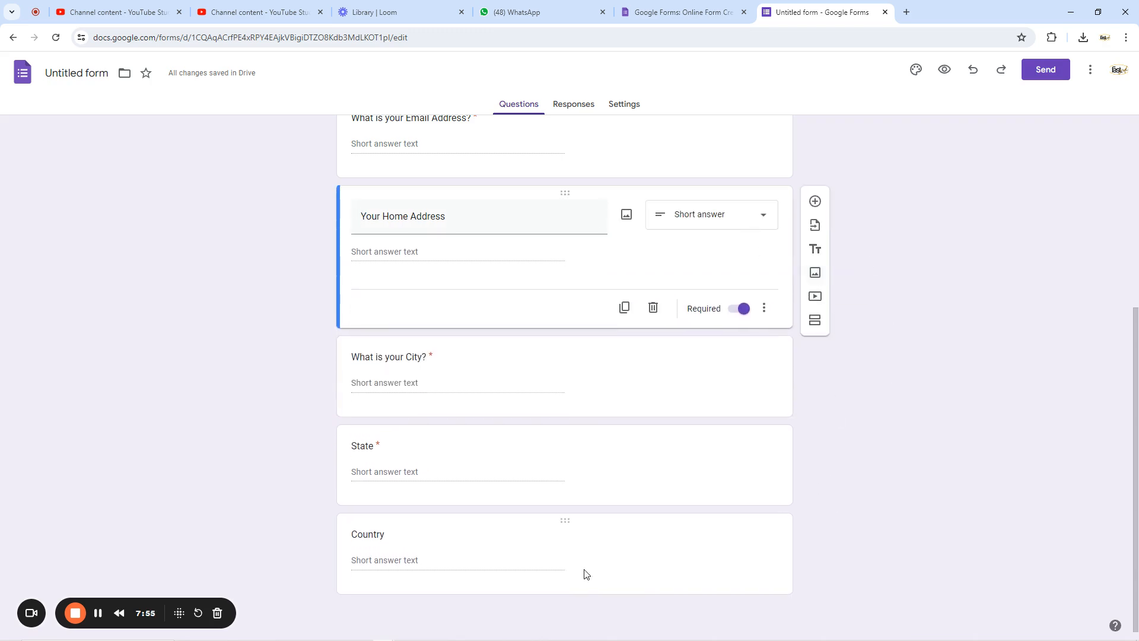
# Add a question titled "Any Special Request" directly after the Country question.
pyautogui.click(563, 546)
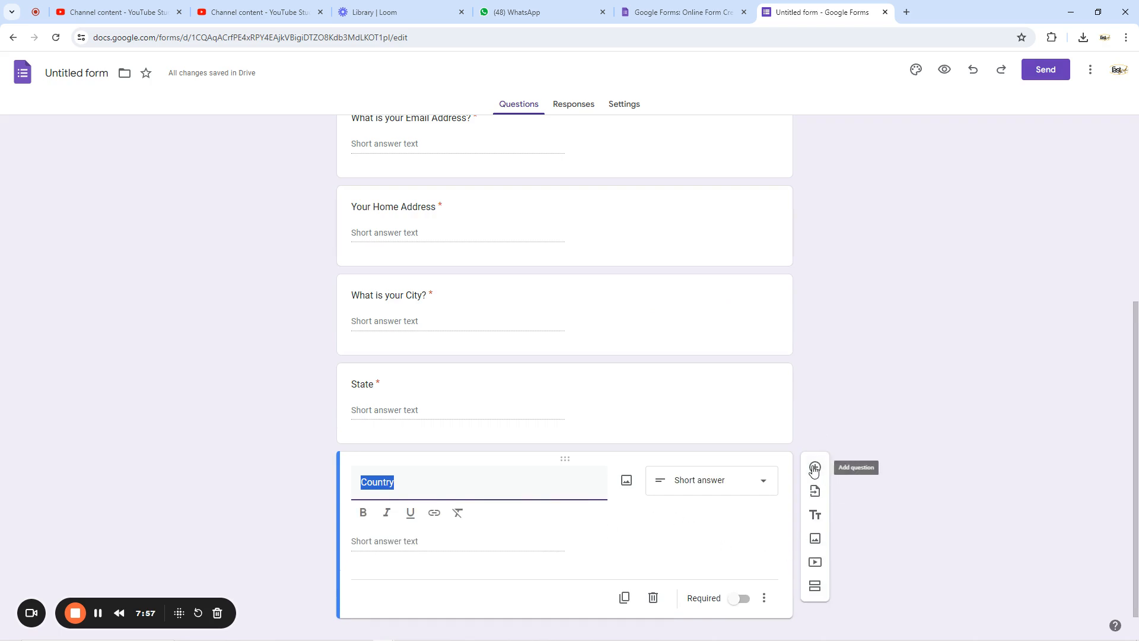
pyautogui.click(815, 467)
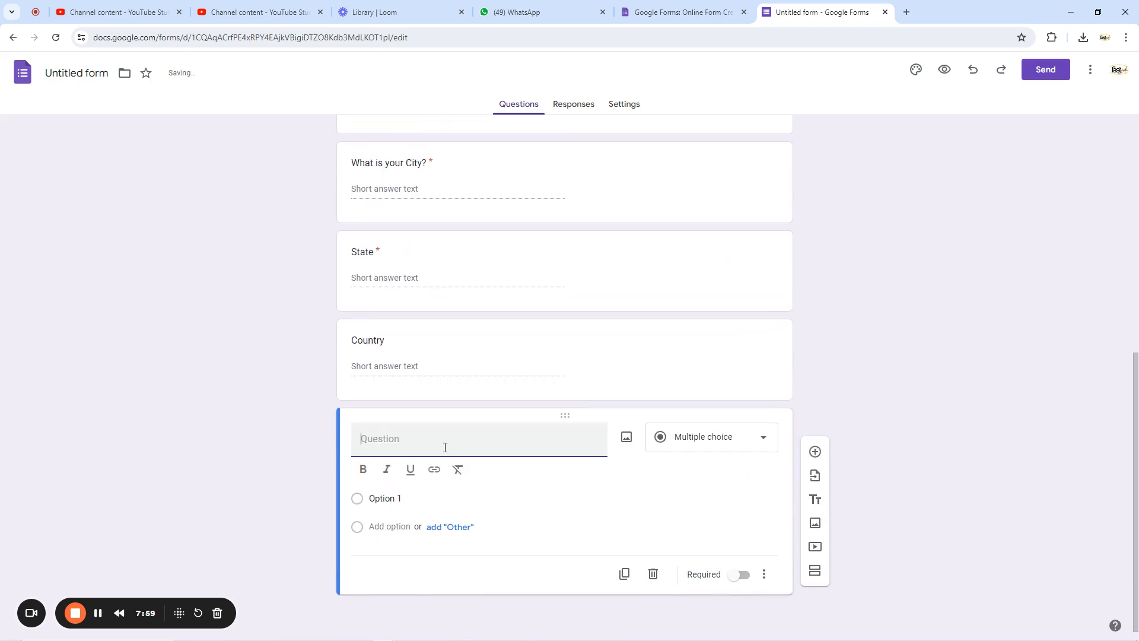
pyautogui.write('Any ')
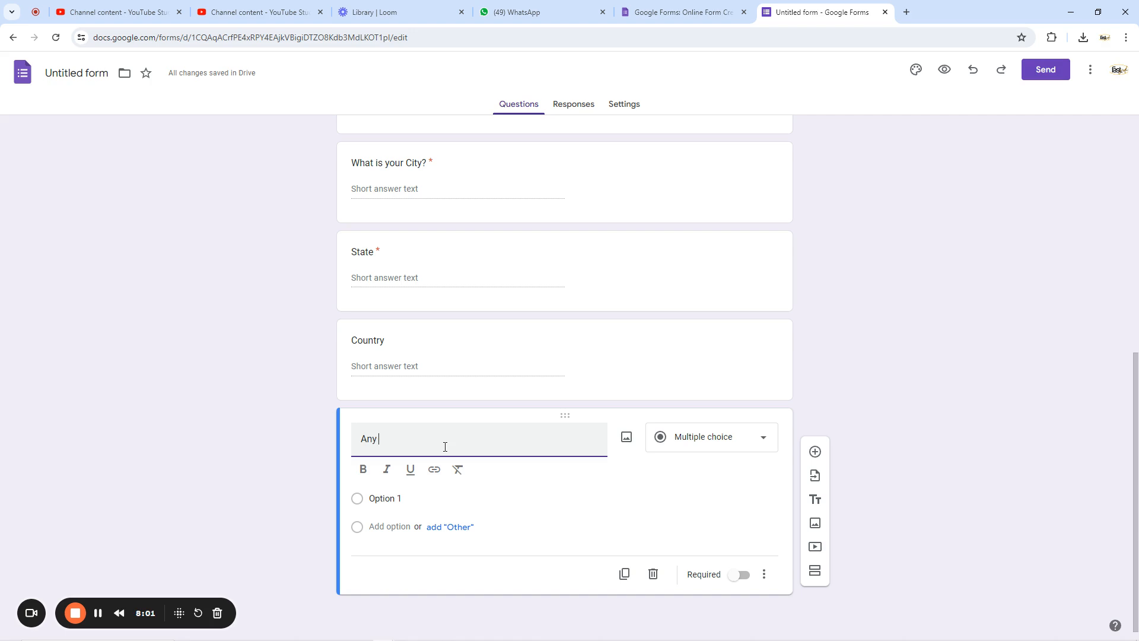
pyautogui.write('Special Request')
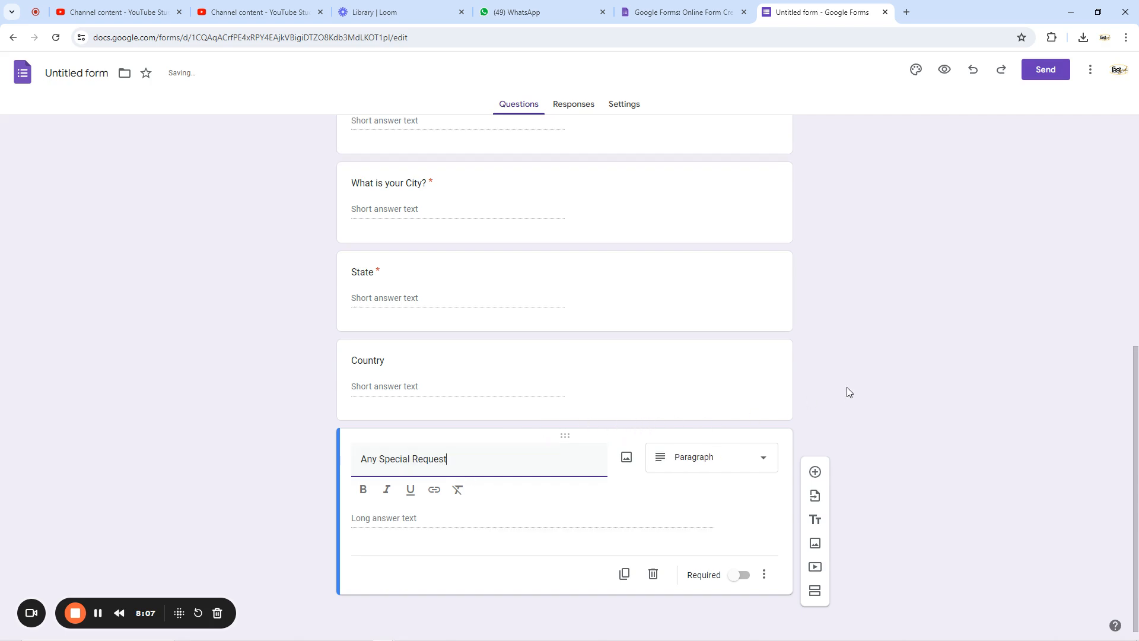
# Review the whole form from its title and description through to the special request question.
pyautogui.scroll(1, 840, 392)
pyautogui.scroll(5, 840, 392)
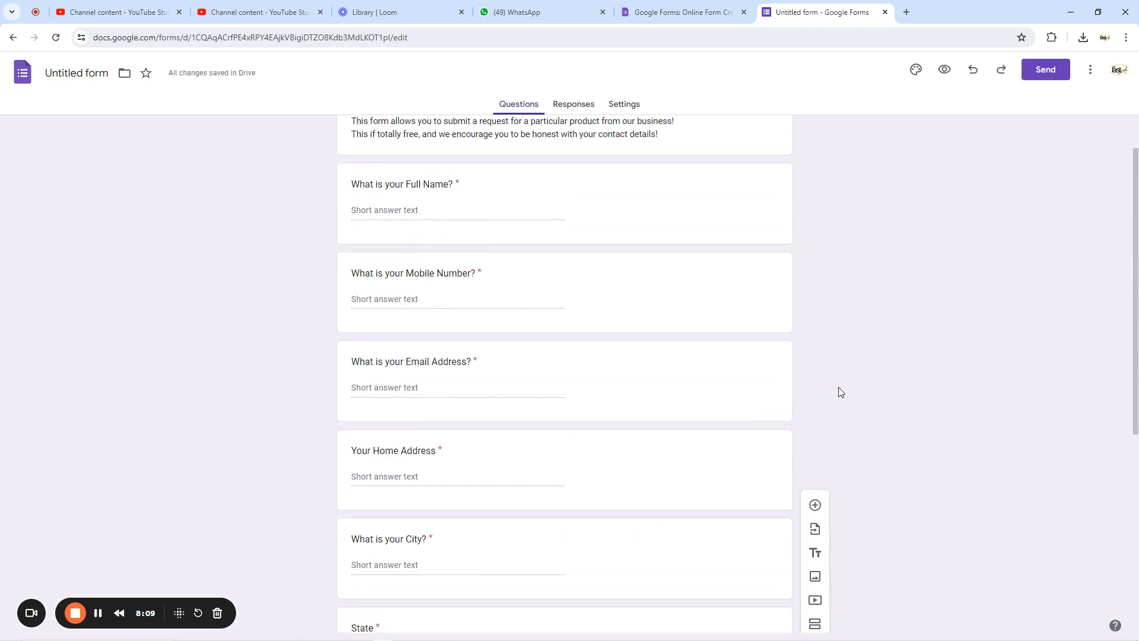
pyautogui.scroll(-4, 840, 392)
pyautogui.scroll(5, 840, 392)
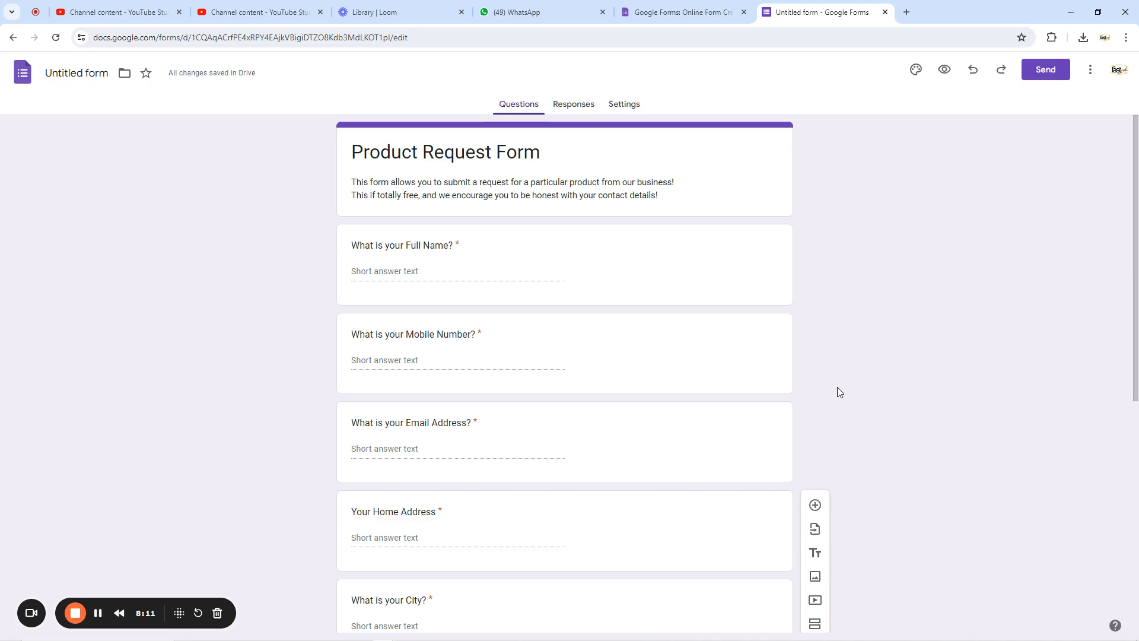
pyautogui.scroll(-7, 694, 394)
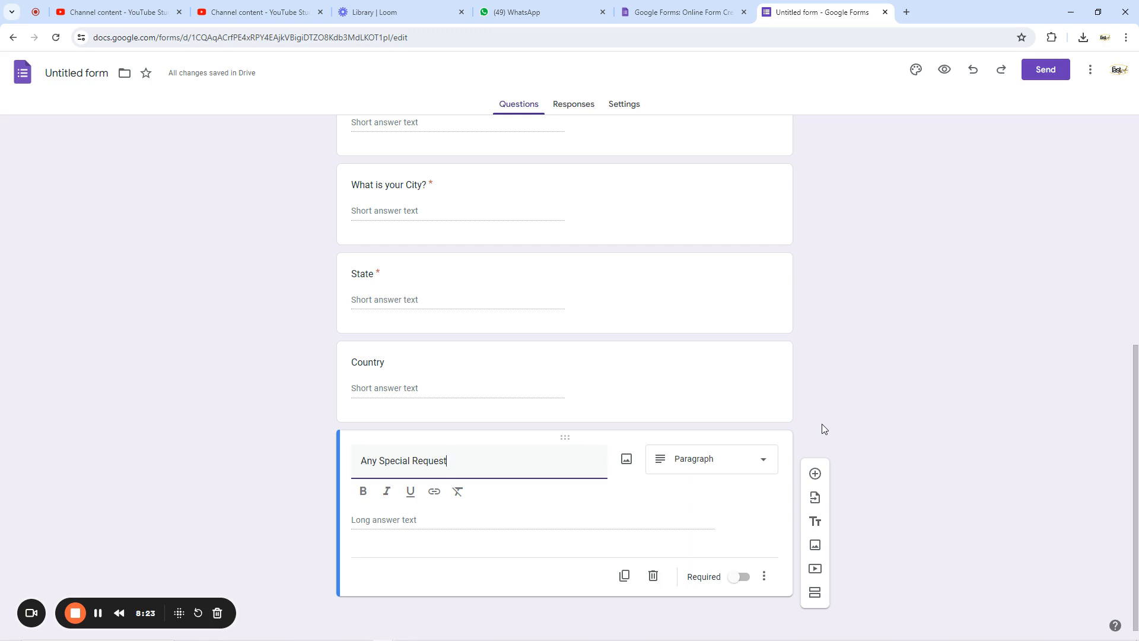
pyautogui.scroll(7, 659, 407)
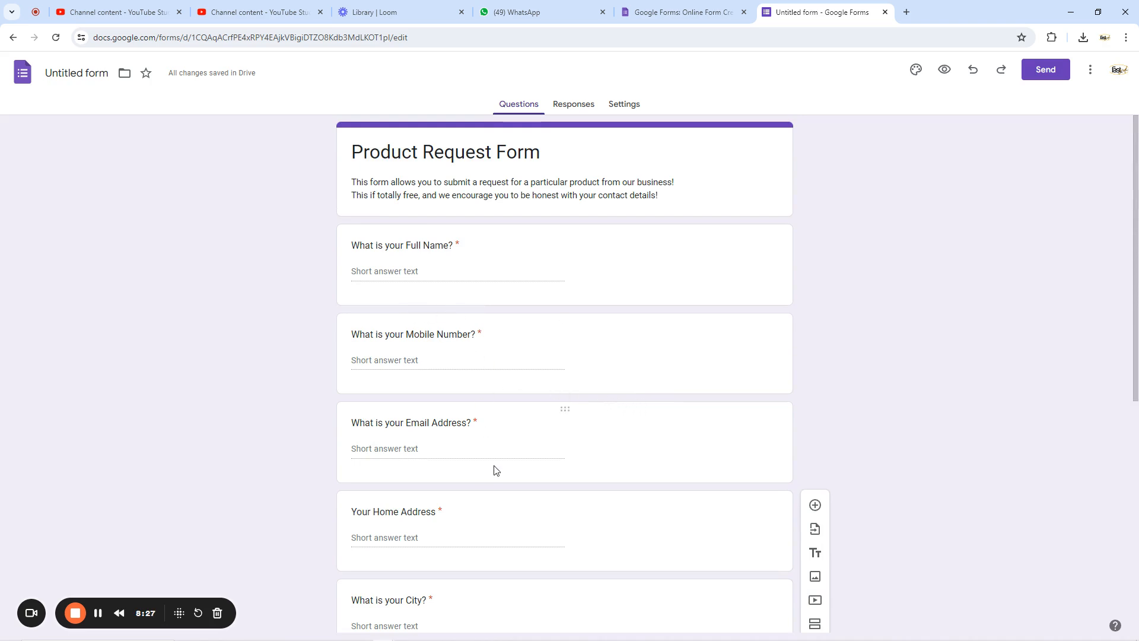
# Delete the "Any Special Request" question from the end of the form.
pyautogui.scroll(-4, 558, 459)
pyautogui.scroll(-2, 556, 460)
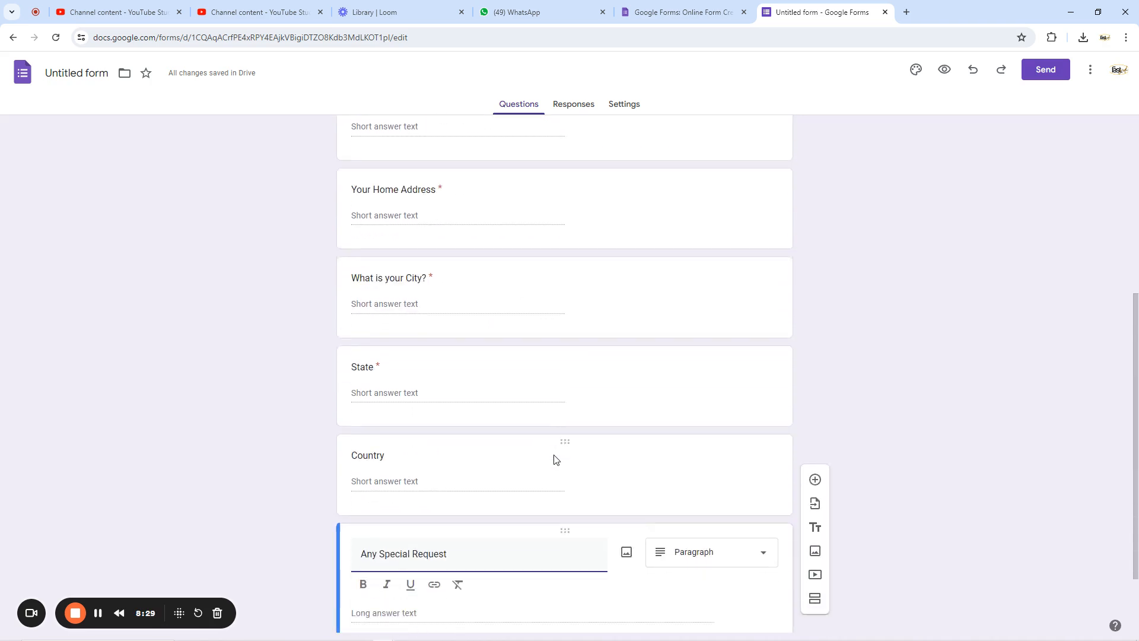
pyautogui.click(834, 379)
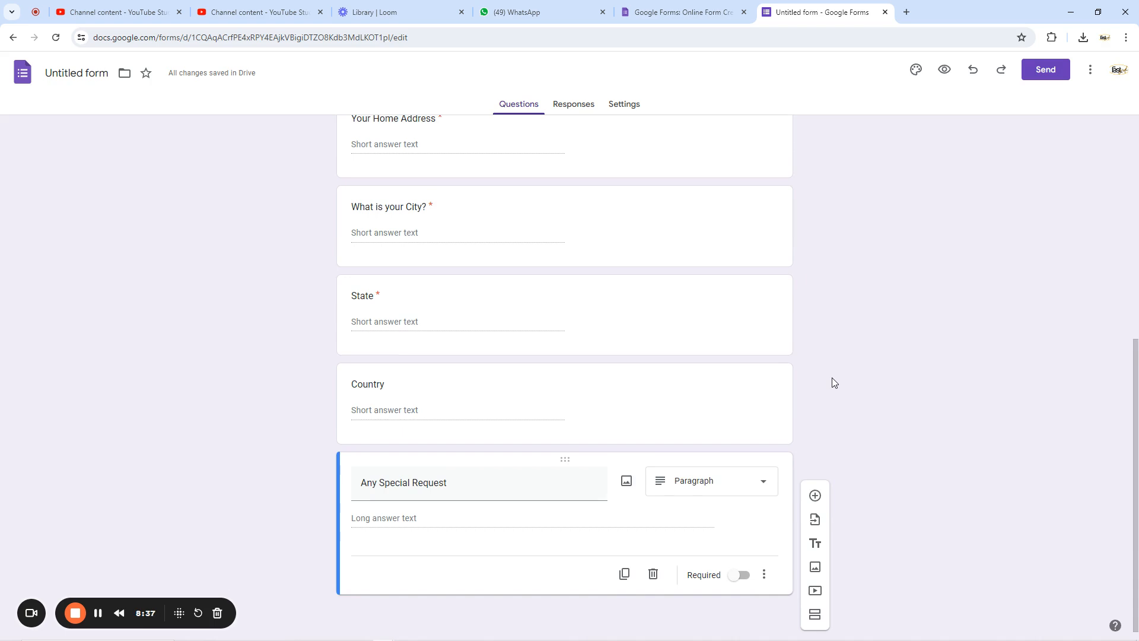
pyautogui.click(653, 575)
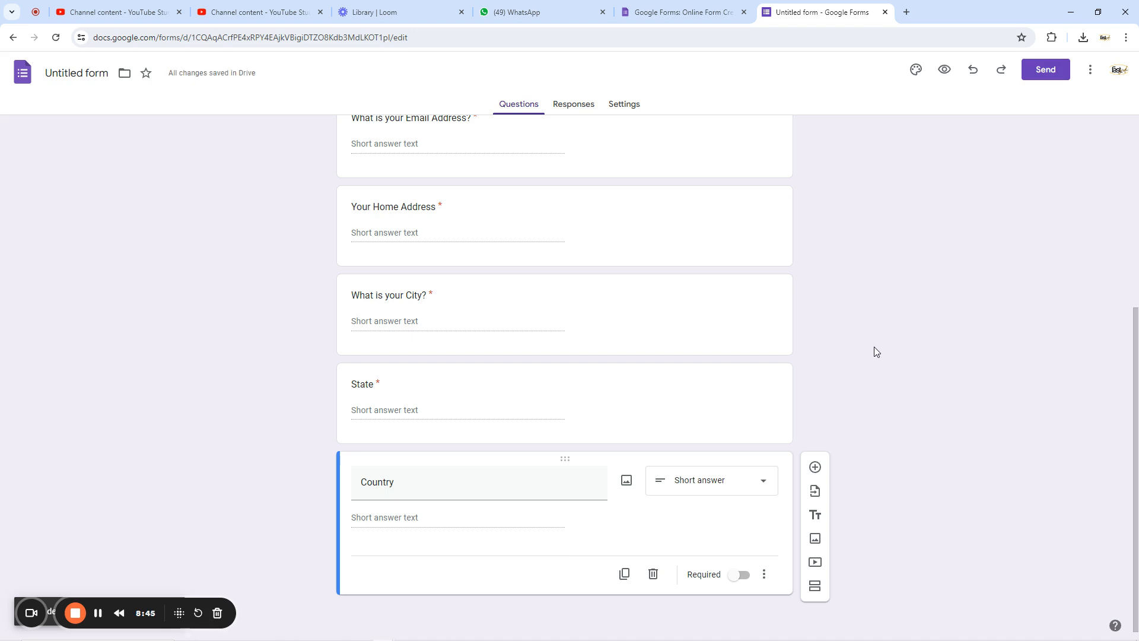
# Add a question titled "What is your Order?" below Country and set its answer type to Checkboxes.
pyautogui.click(815, 468)
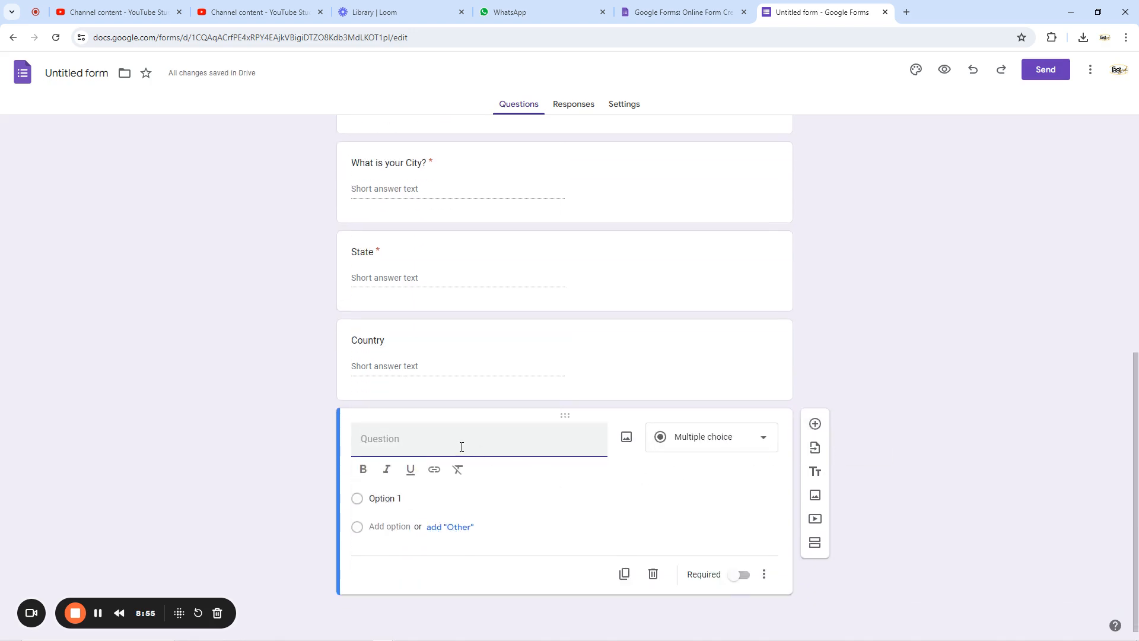
pyautogui.write('What is your')
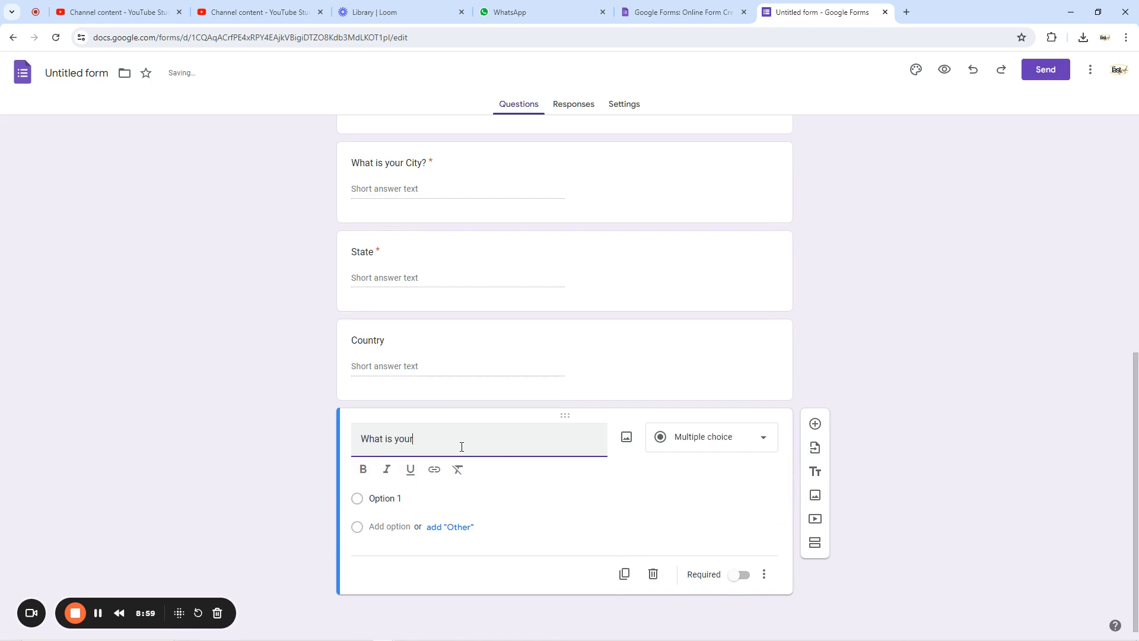
pyautogui.write(' Or')
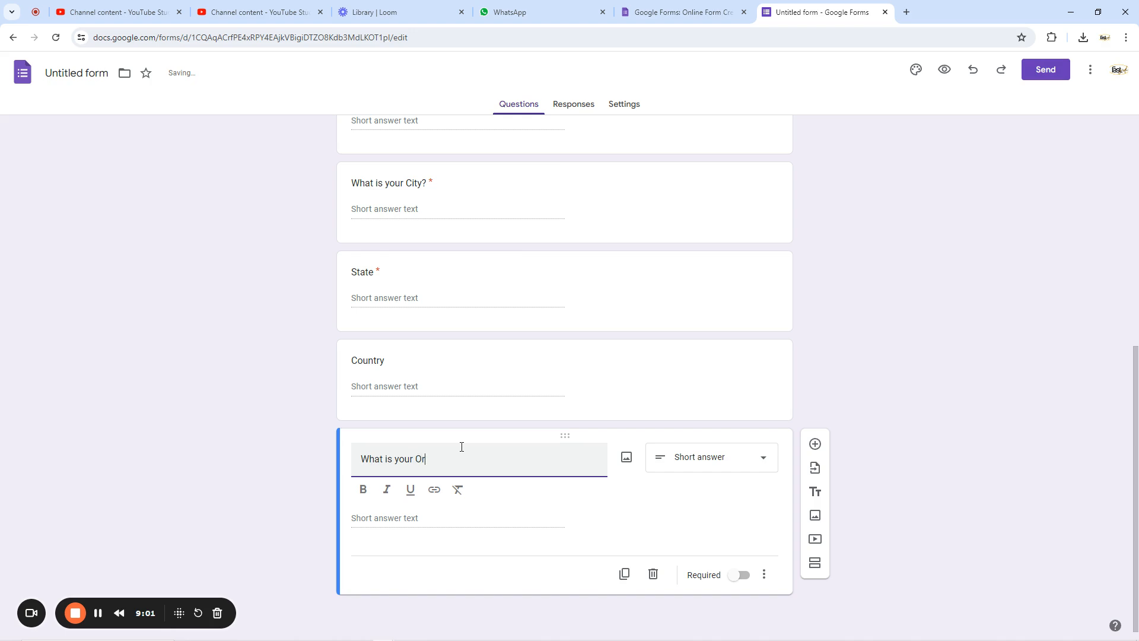
pyautogui.write('der?')
pyautogui.click(705, 459)
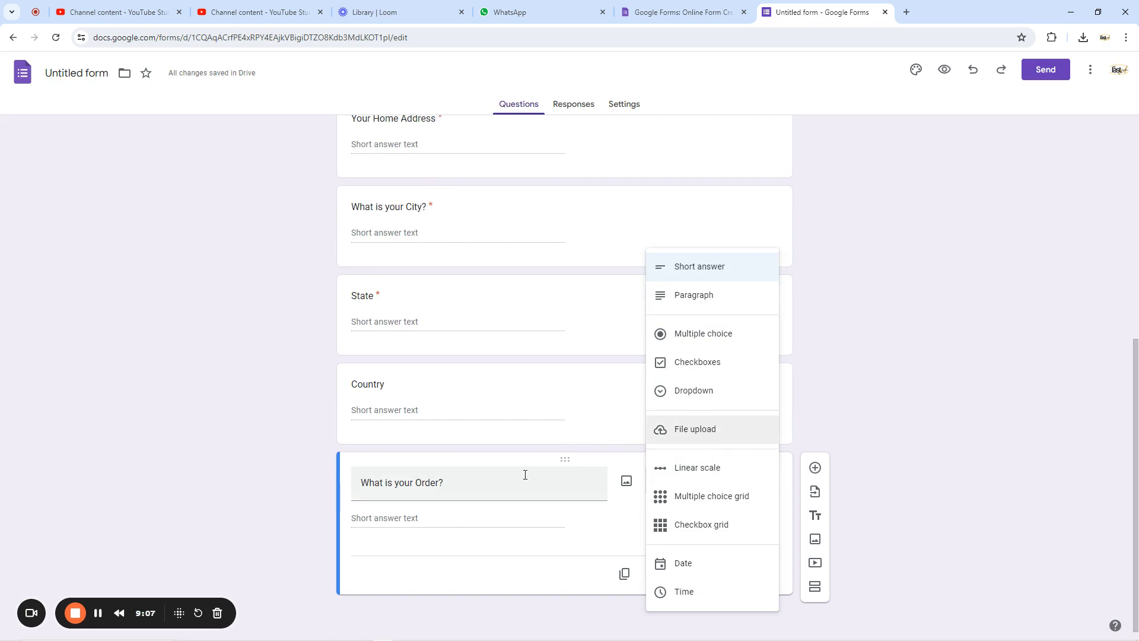
pyautogui.click(703, 367)
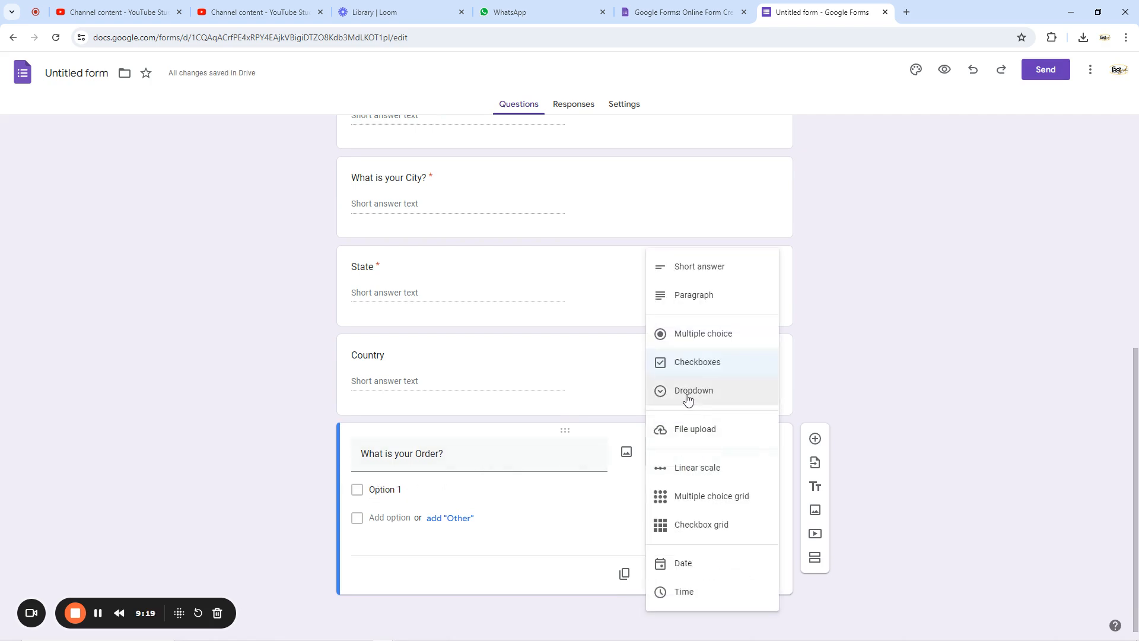
pyautogui.click(697, 364)
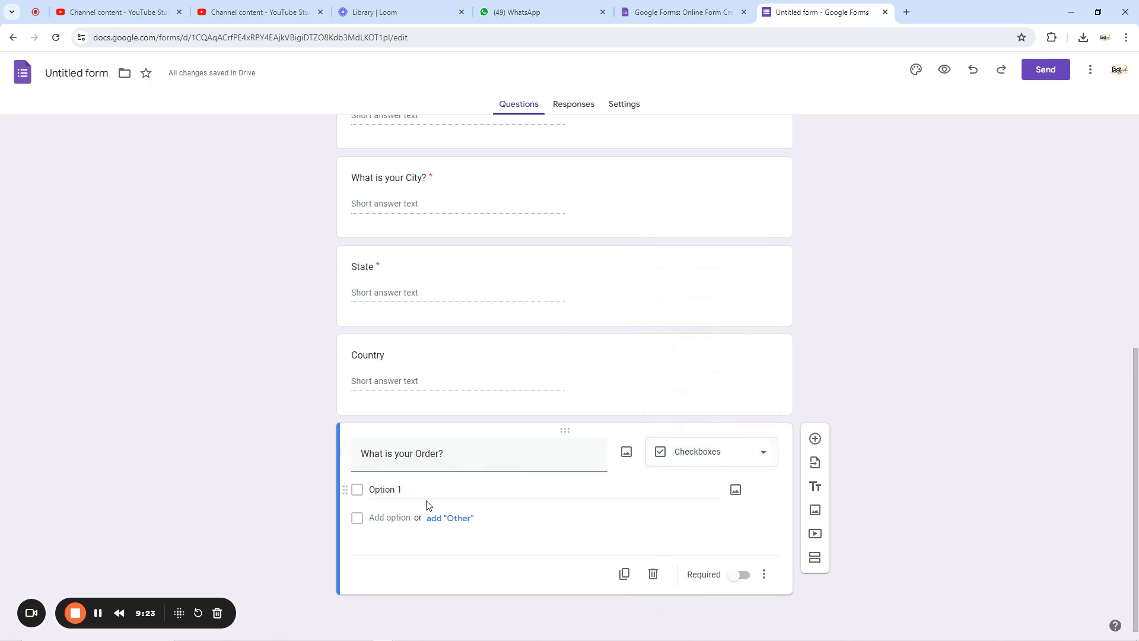
# Enter "Jollof Rice & Beef" and "Jollof Rice & Fish" as the first two options of the order question.
pyautogui.click(401, 488)
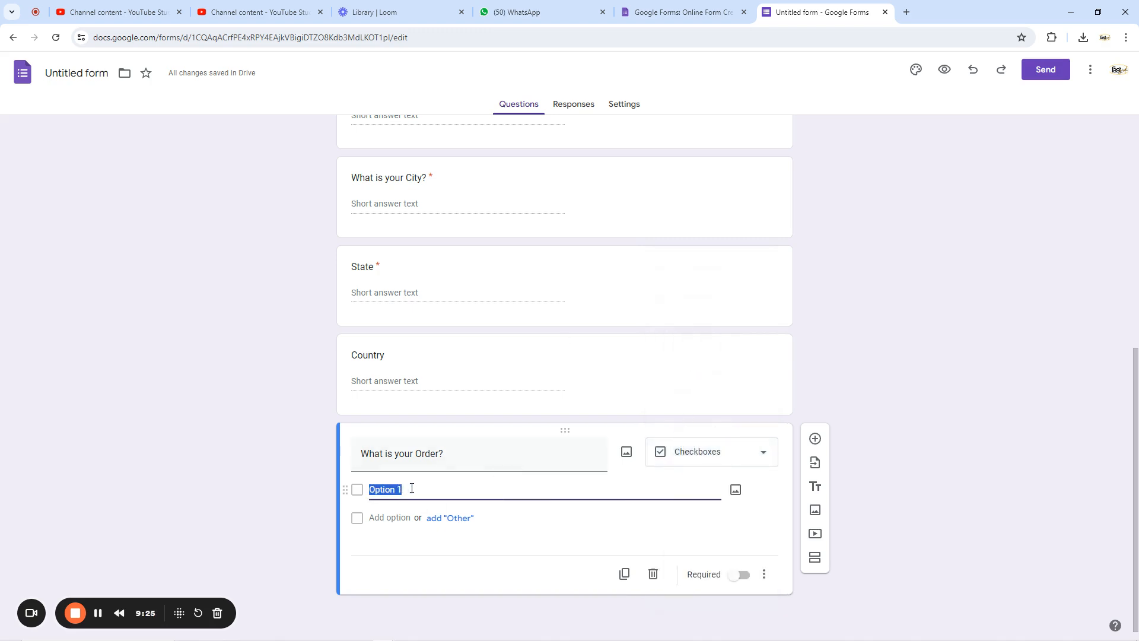
pyautogui.write('Jollo')
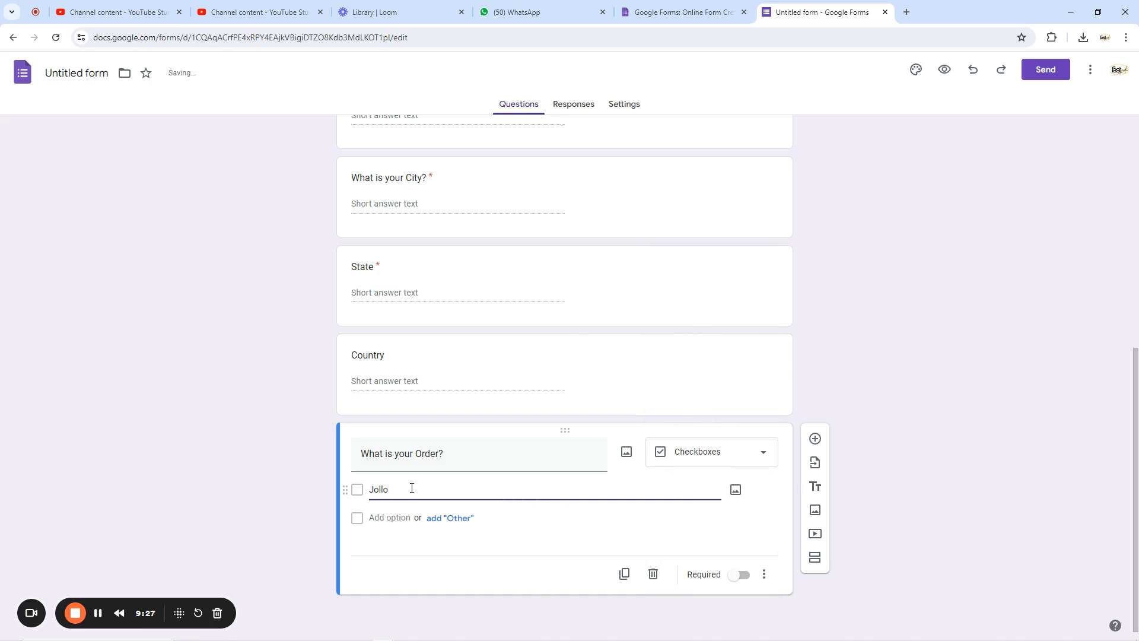
pyautogui.write('f Rice & Beef')
pyautogui.click(391, 518)
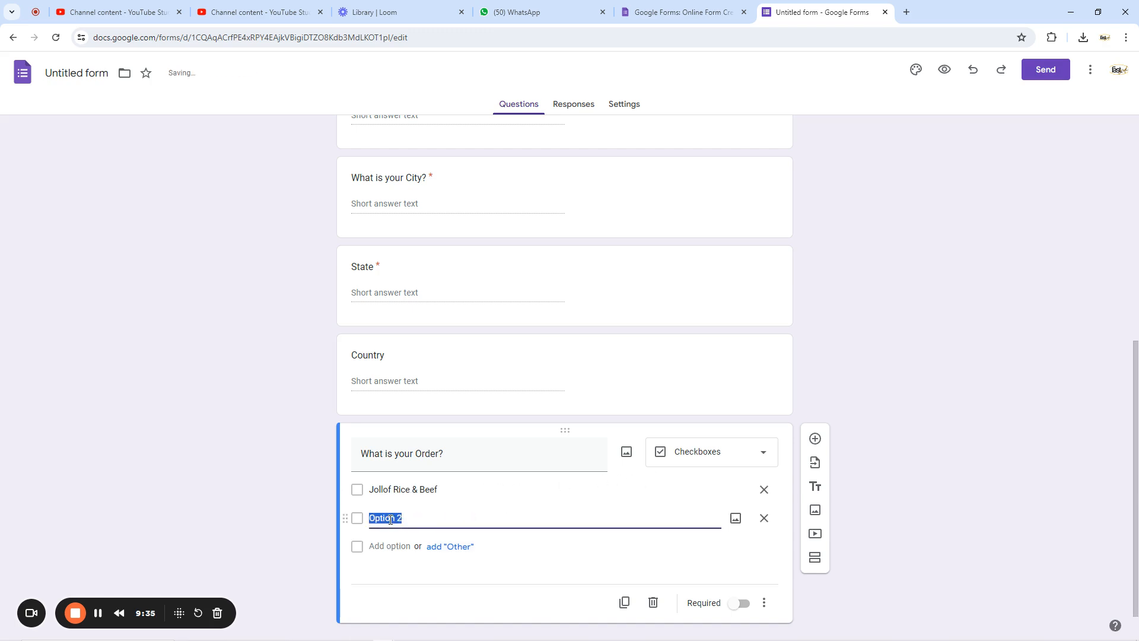
pyautogui.write('Jollo')
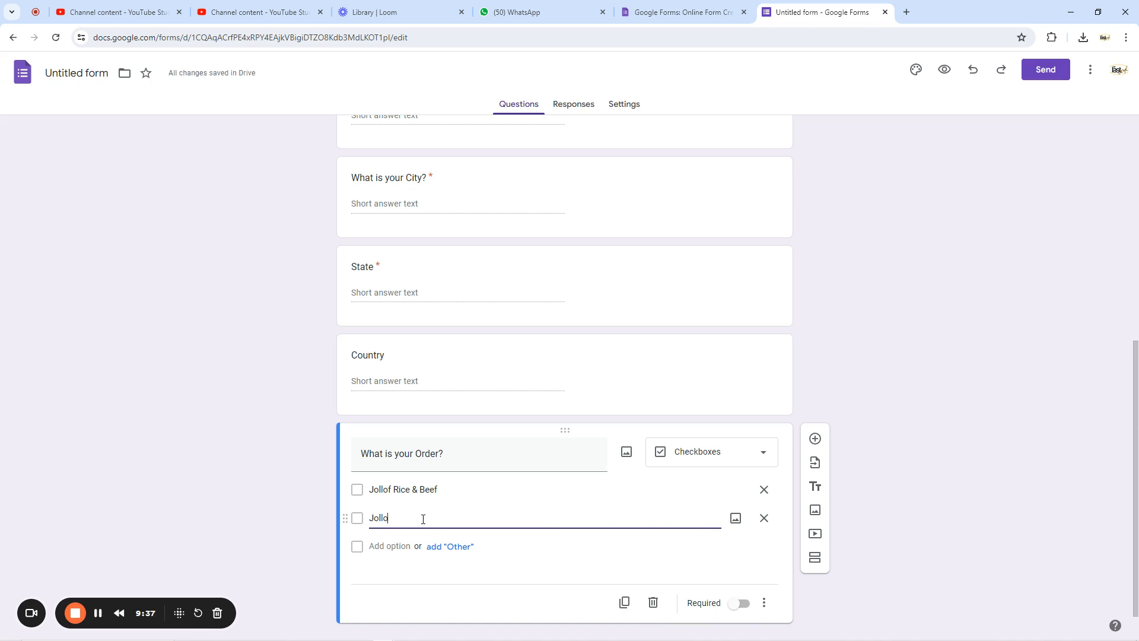
pyautogui.write('f Ric')
pyautogui.write('e & B')
pyautogui.write('fISH')
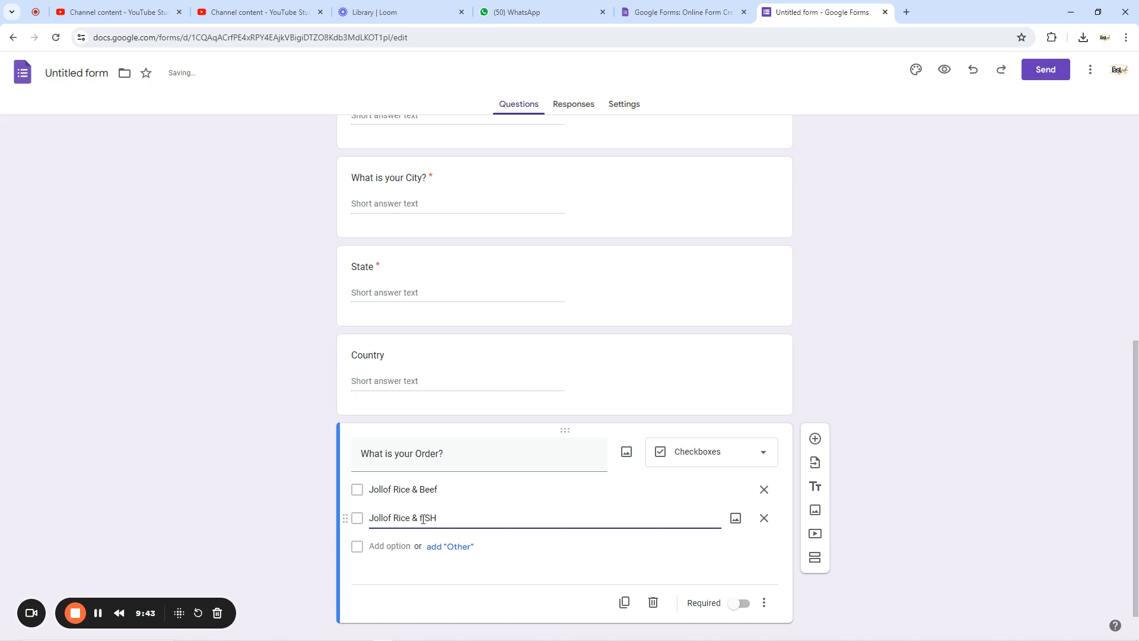
pyautogui.press('BackSpace')
pyautogui.press('BackSpace')
pyautogui.write('ish')
# Add the options "Eba & Egusi Soup" and "Amala & Ewedu" to the order question and make it required.
pyautogui.click(396, 545)
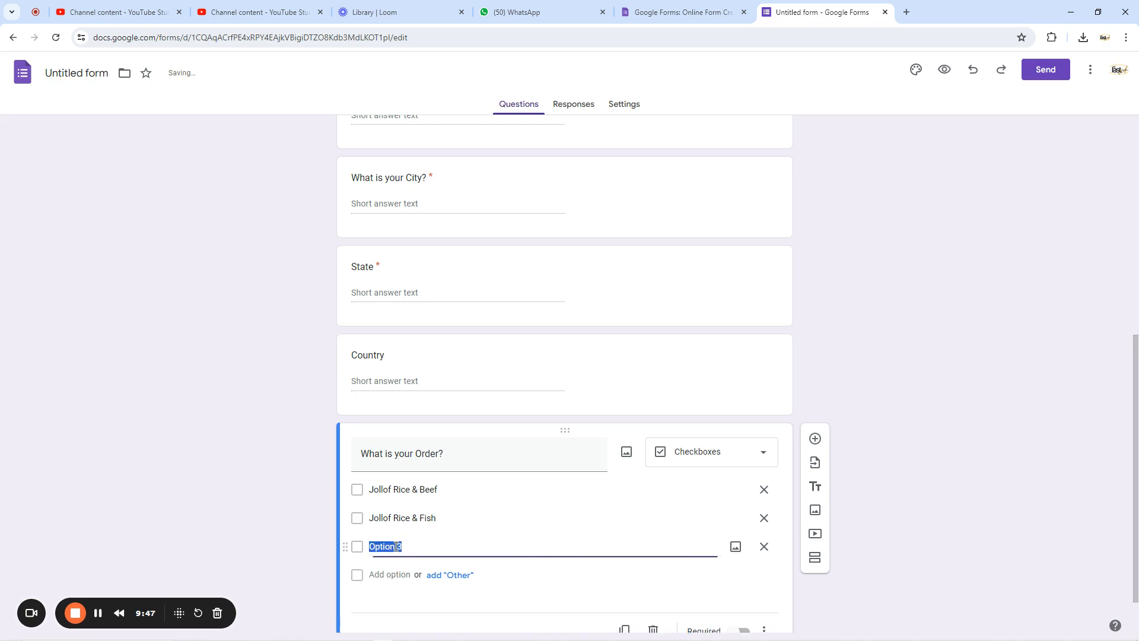
pyautogui.write('Eba & Egusi Soup')
pyautogui.scroll(-1, 548, 430)
pyautogui.click(394, 517)
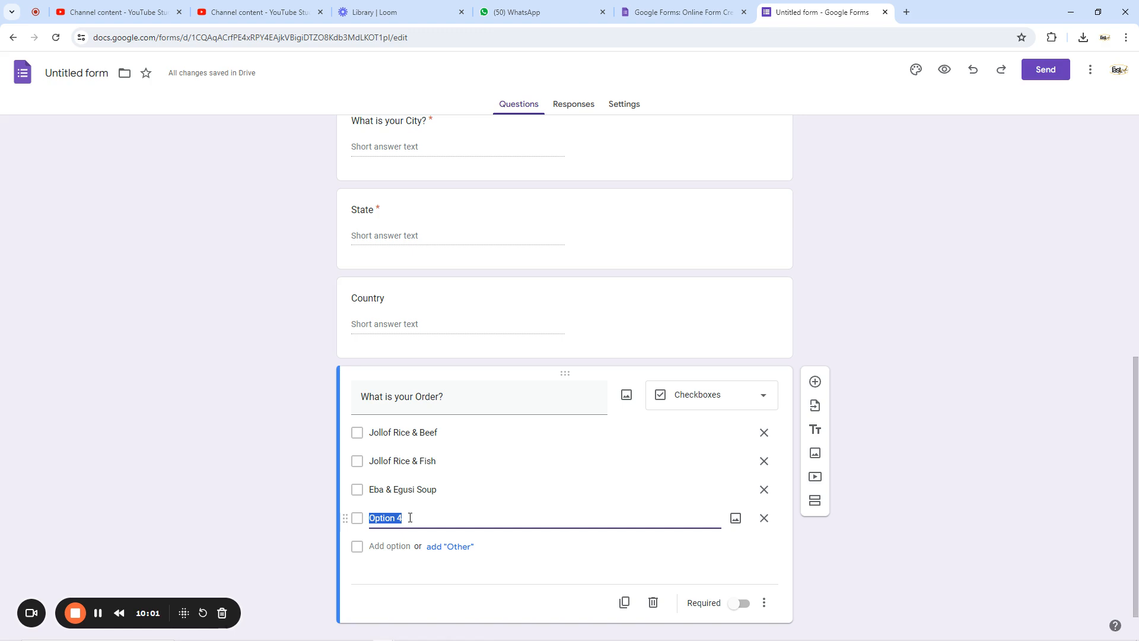
pyautogui.write('Amala & Ewe')
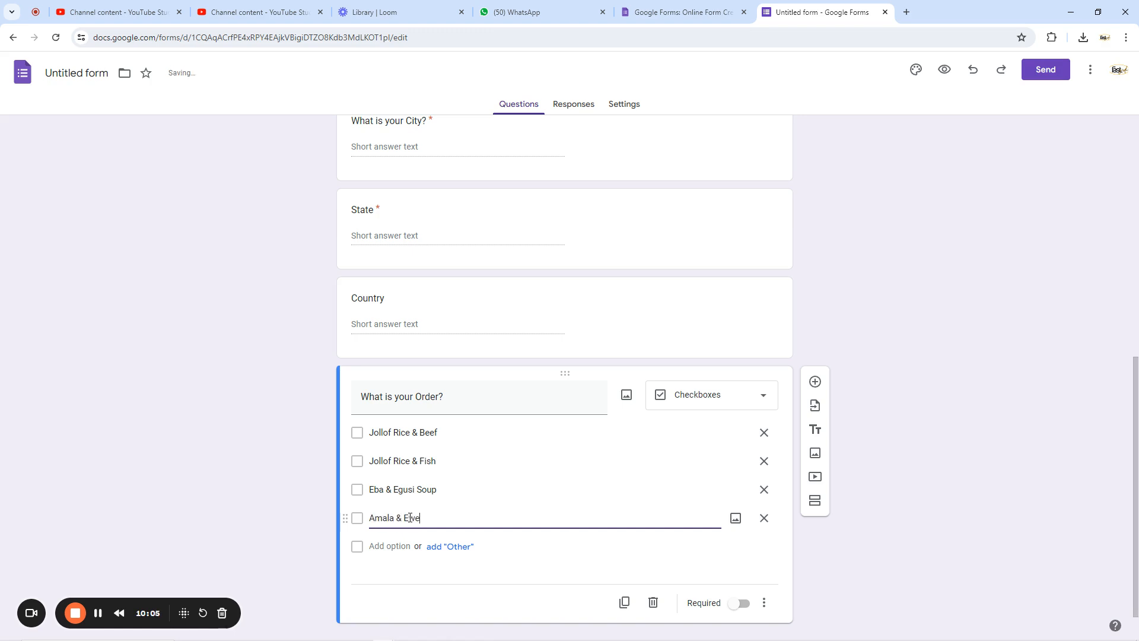
pyautogui.write('du')
pyautogui.click(877, 347)
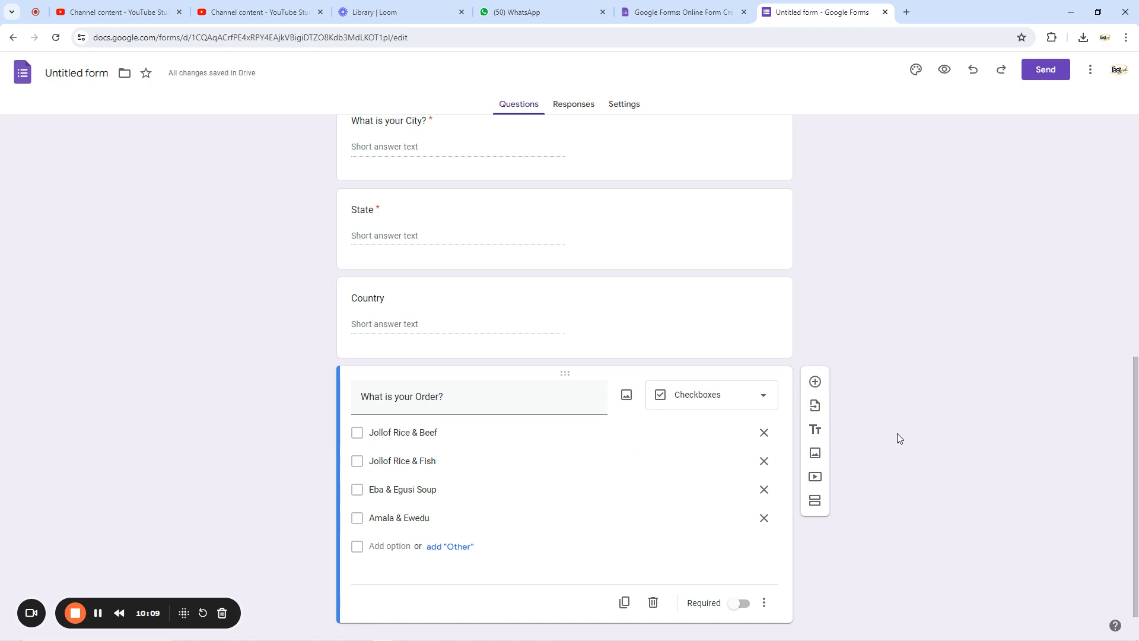
pyautogui.scroll(-1, 896, 442)
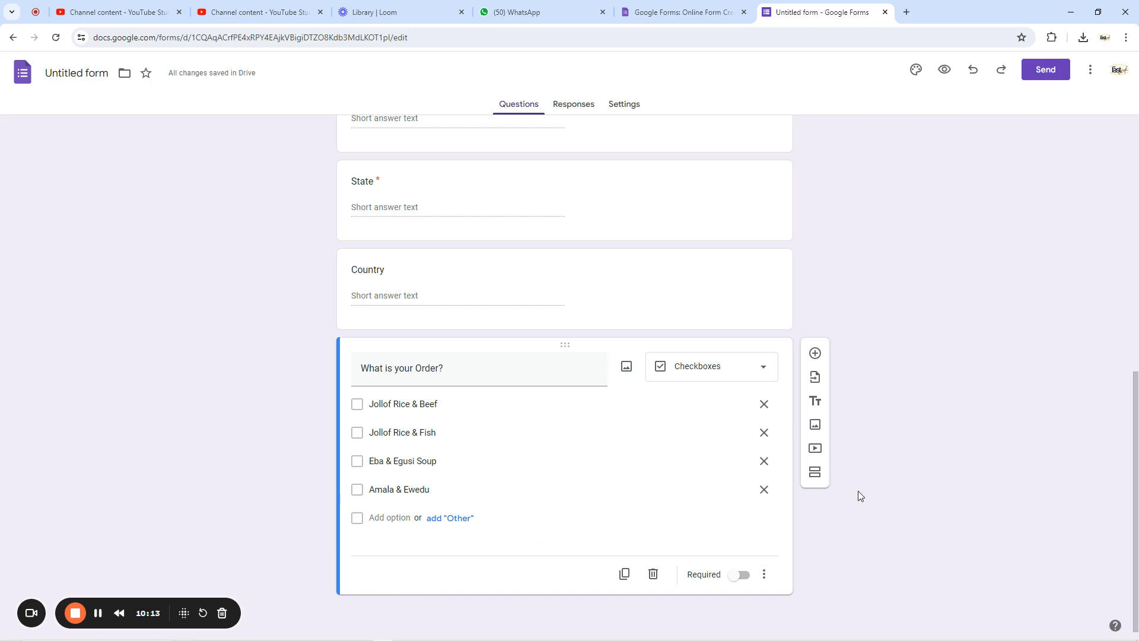
pyautogui.click(741, 574)
# Add a question titled "How would you like to Pay?" below the order question with the Checkboxes answer type.
pyautogui.click(815, 353)
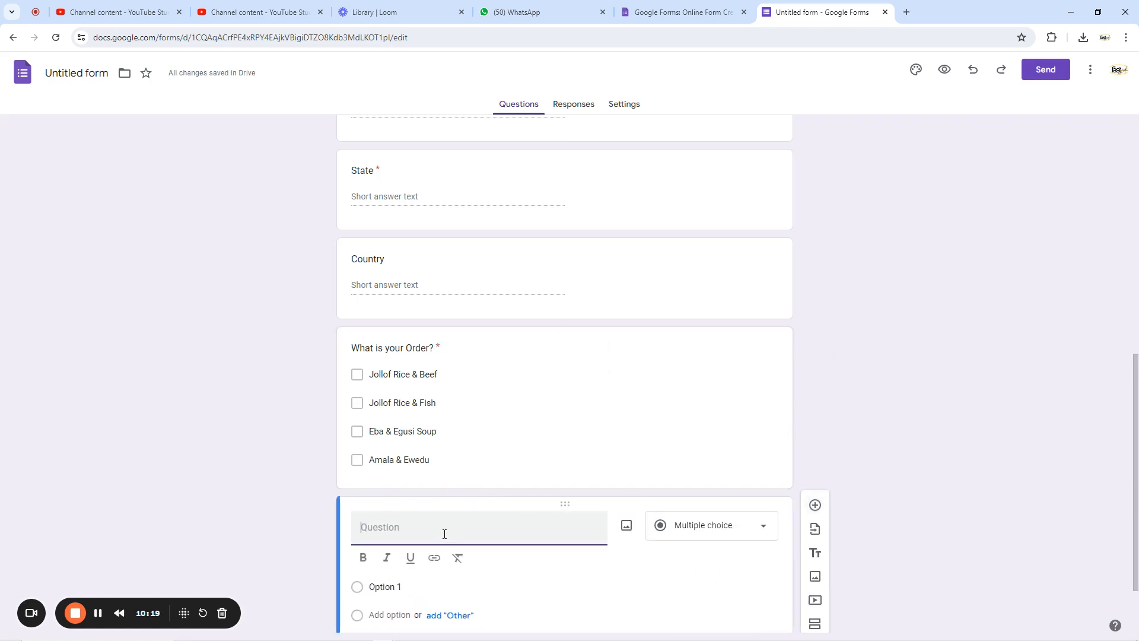
pyautogui.write('How would you like to Pay?')
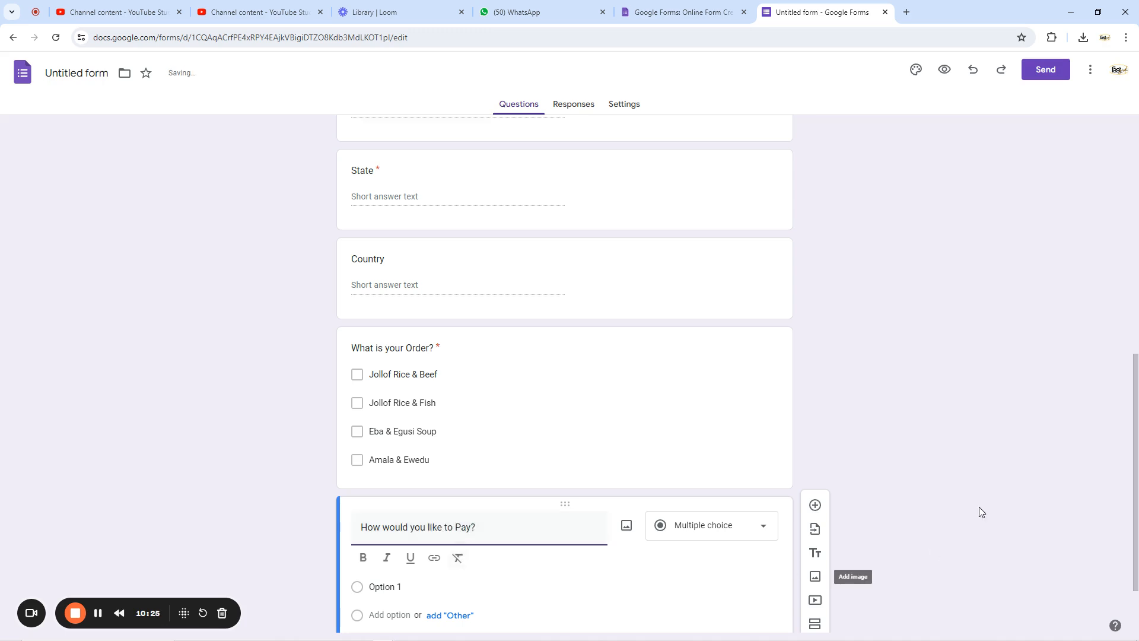
pyautogui.scroll(-2, 982, 468)
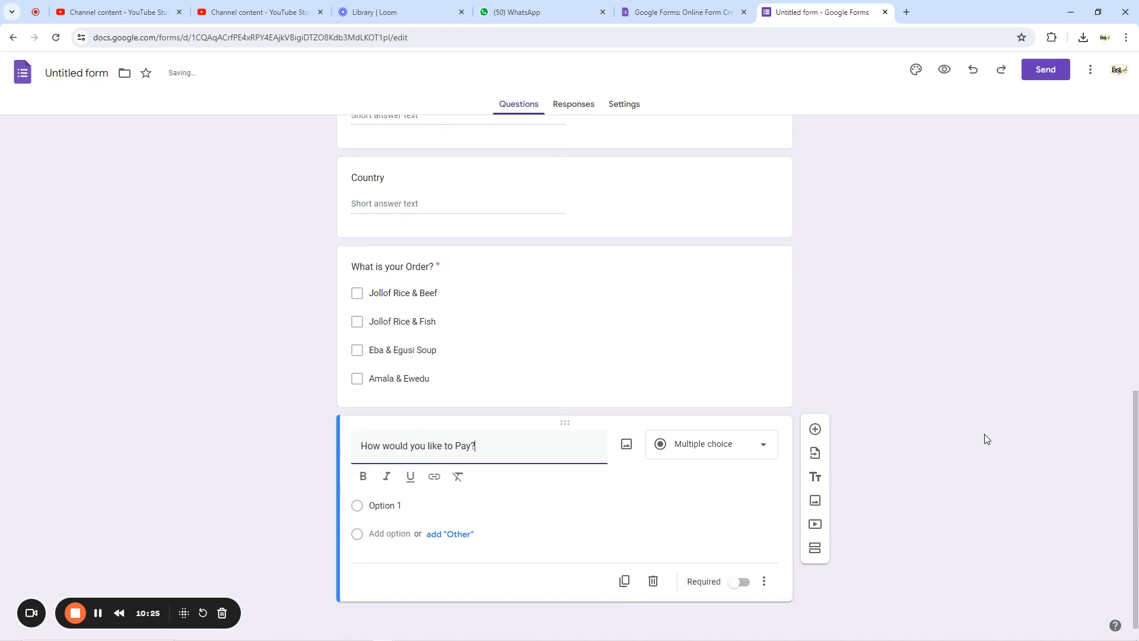
pyautogui.click(696, 443)
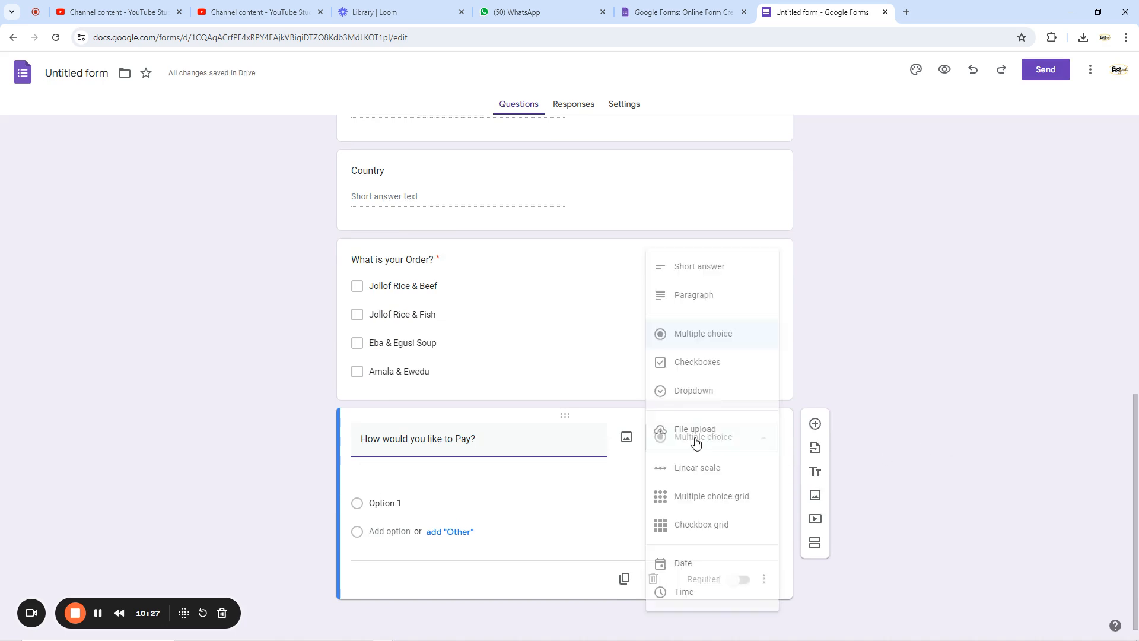
pyautogui.click(687, 364)
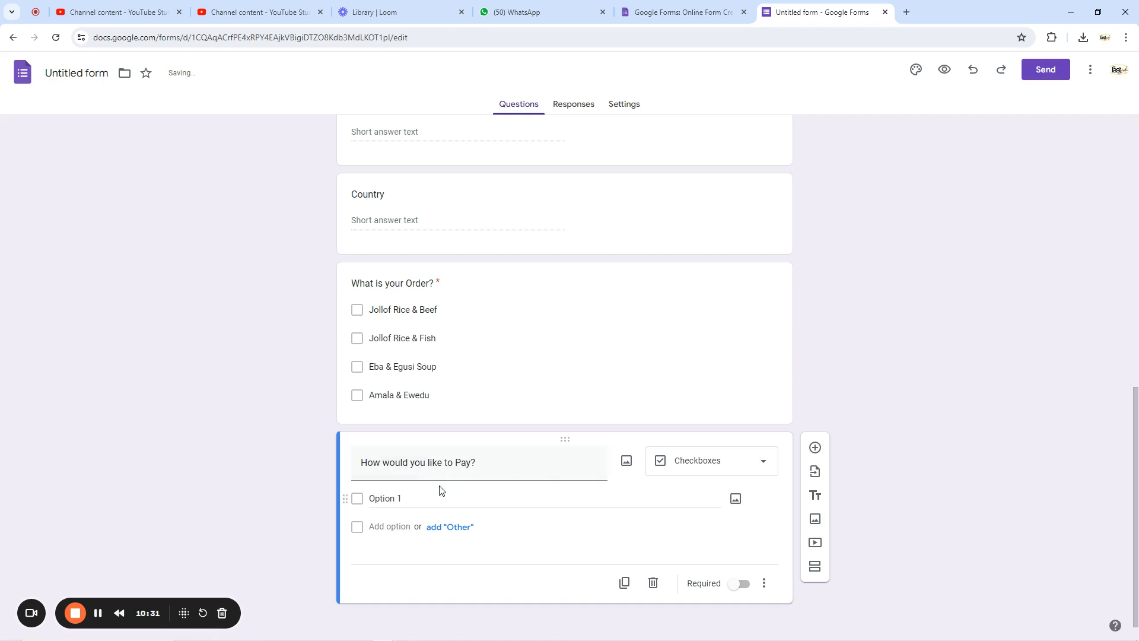
# Enter "Cash" and "Card" as the two options of the payment question.
pyautogui.click(431, 498)
pyautogui.write('Cah')
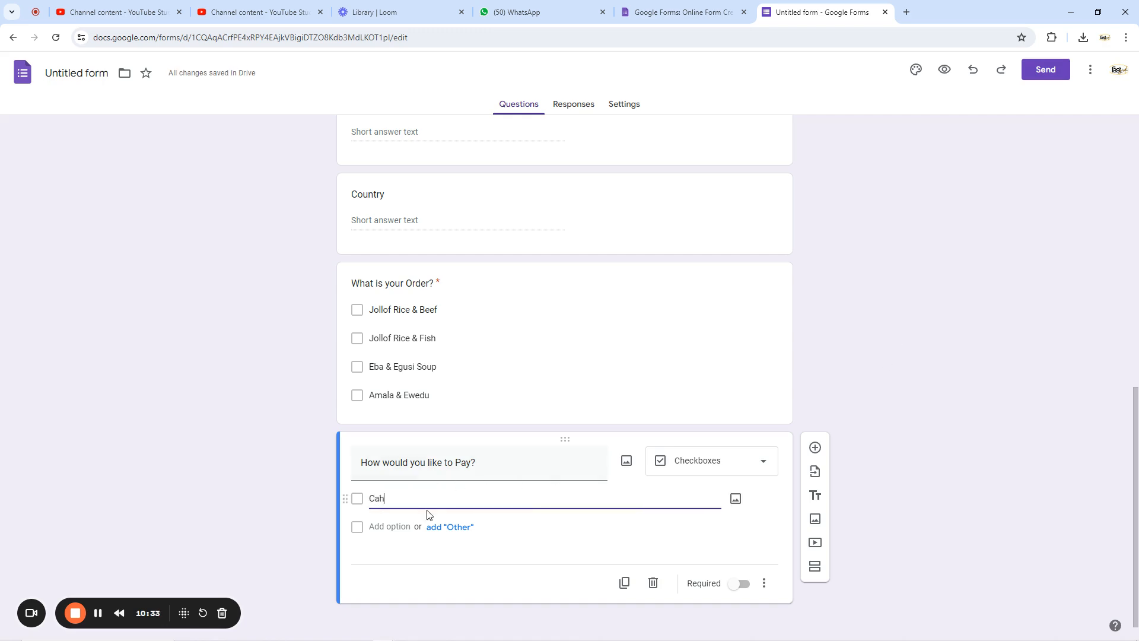
pyautogui.press('BackSpace')
pyautogui.write('sh')
pyautogui.click(392, 526)
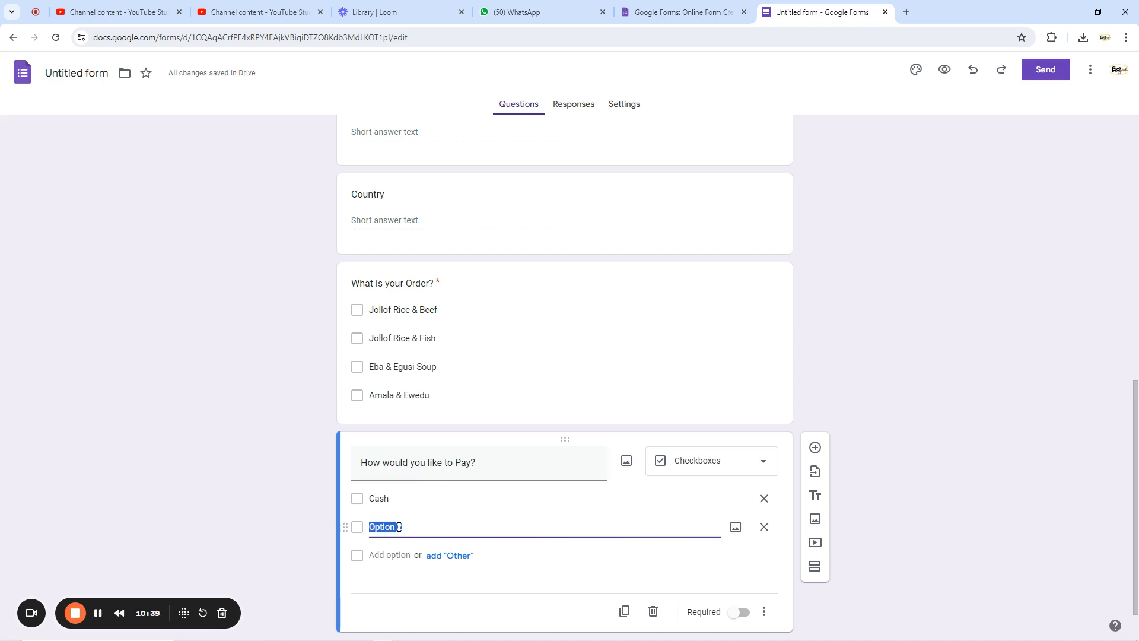
pyautogui.write('Card')
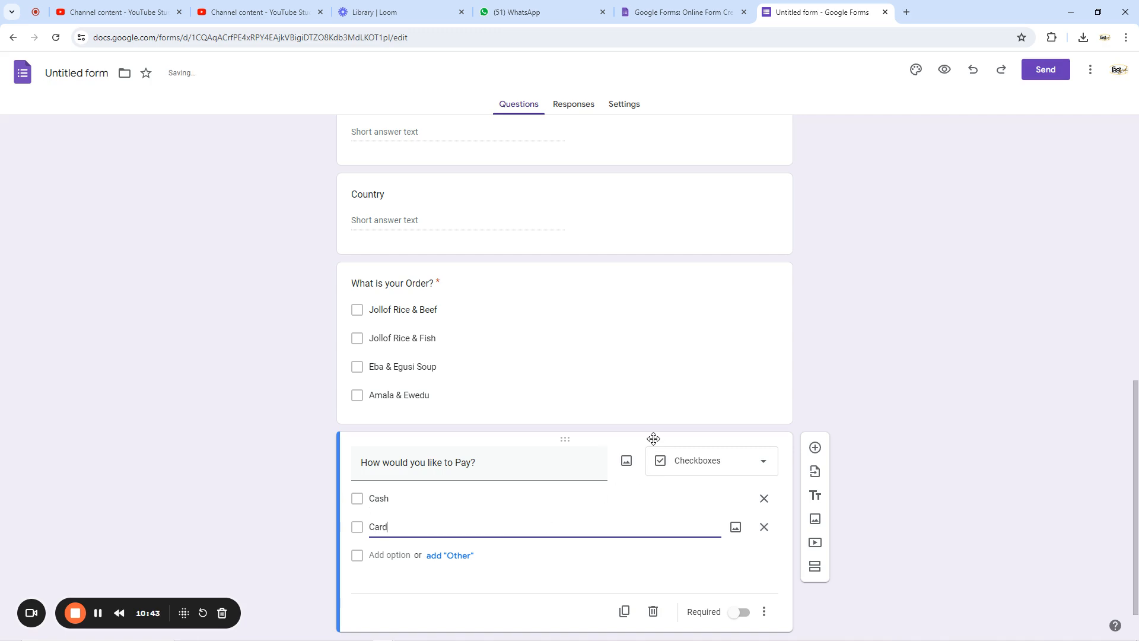
pyautogui.click(890, 323)
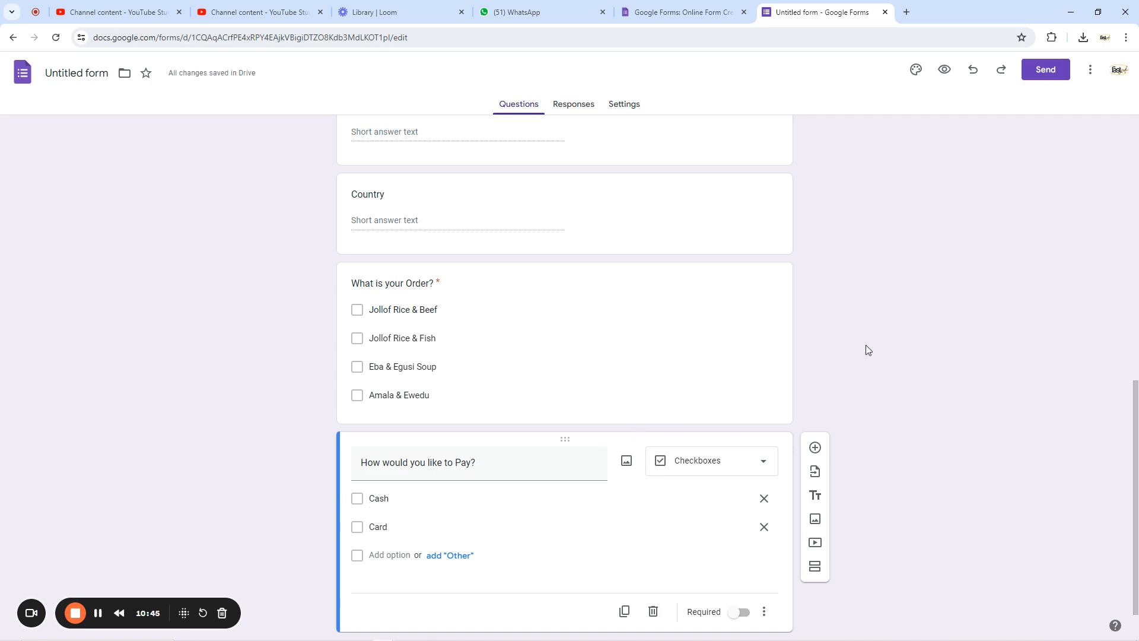
# Make the "How would you like to Pay?" question required.
pyautogui.scroll(-1, 866, 344)
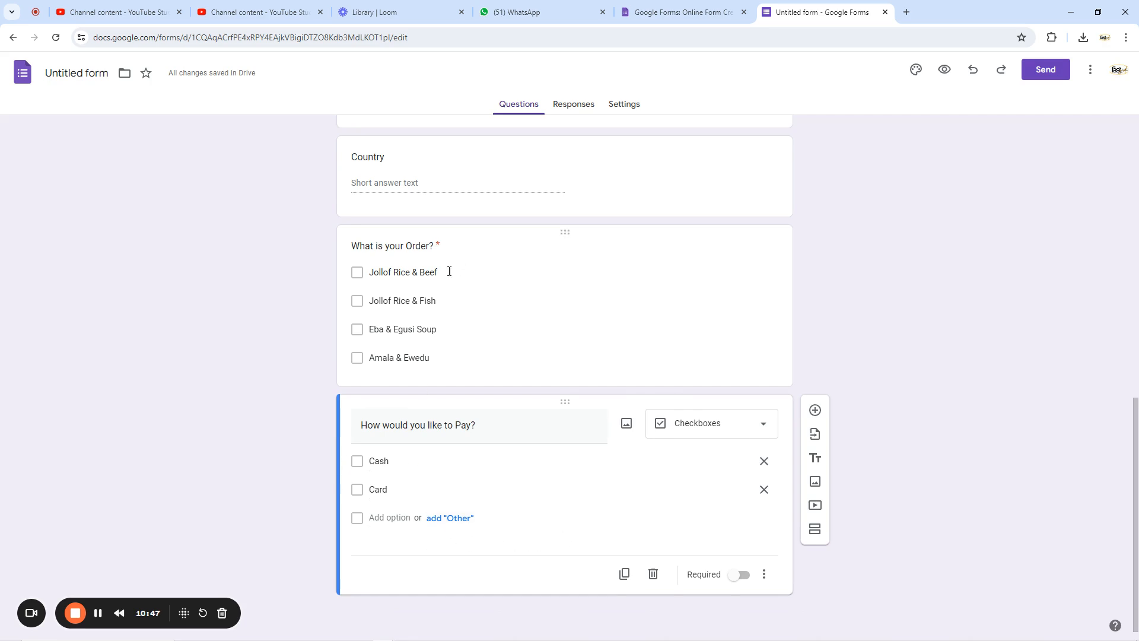
pyautogui.scroll(10, 473, 285)
pyautogui.scroll(-10, 508, 287)
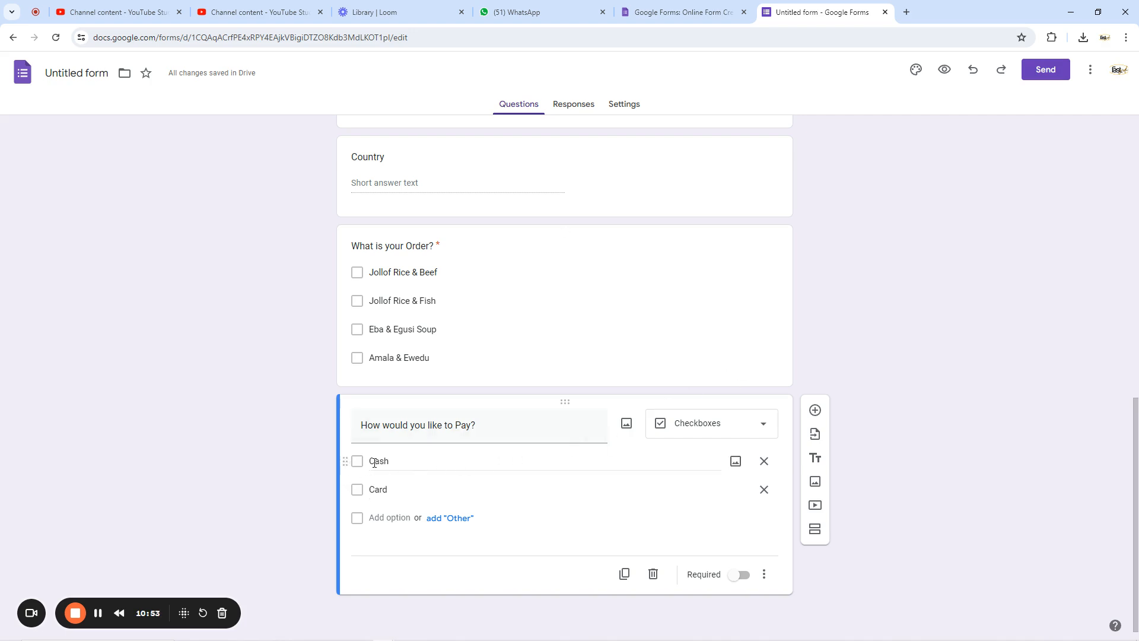
pyautogui.click(742, 574)
# Rename the untitled form file as "Product Request Form" to match the form's title.
pyautogui.click(554, 309)
pyautogui.scroll(10, 870, 368)
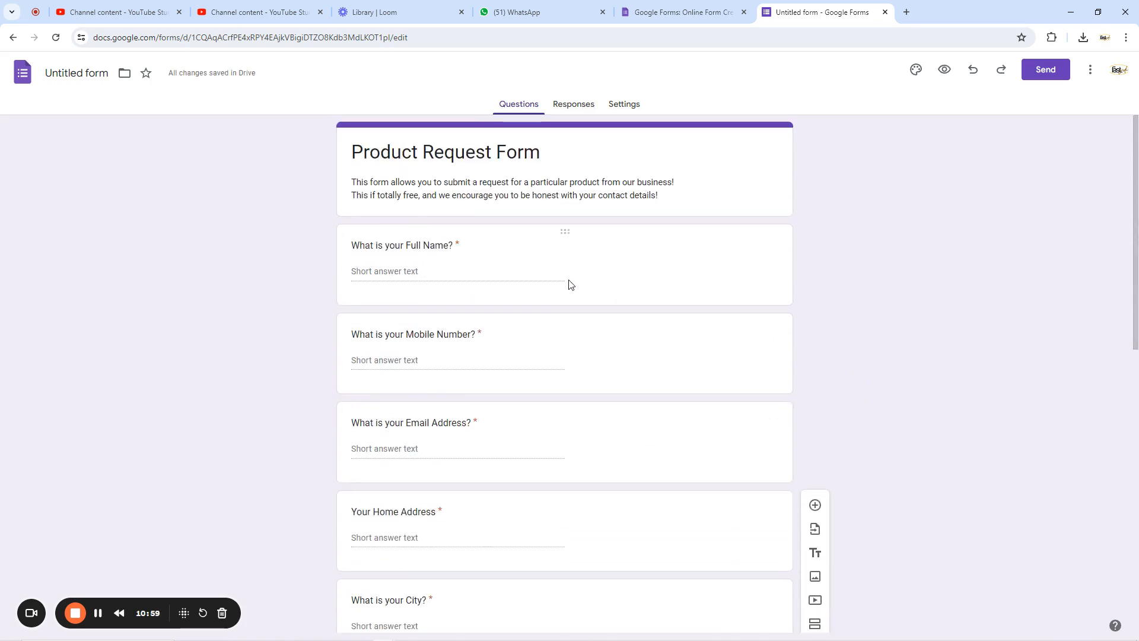
pyautogui.scroll(-10, 568, 284)
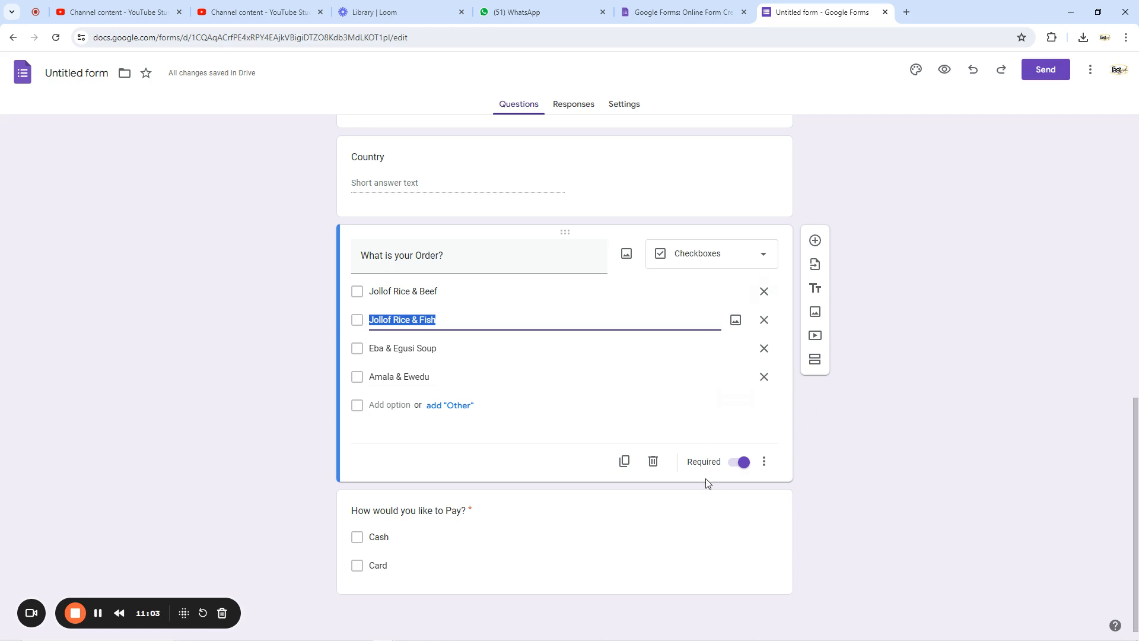
pyautogui.click(683, 541)
pyautogui.scroll(10, 851, 261)
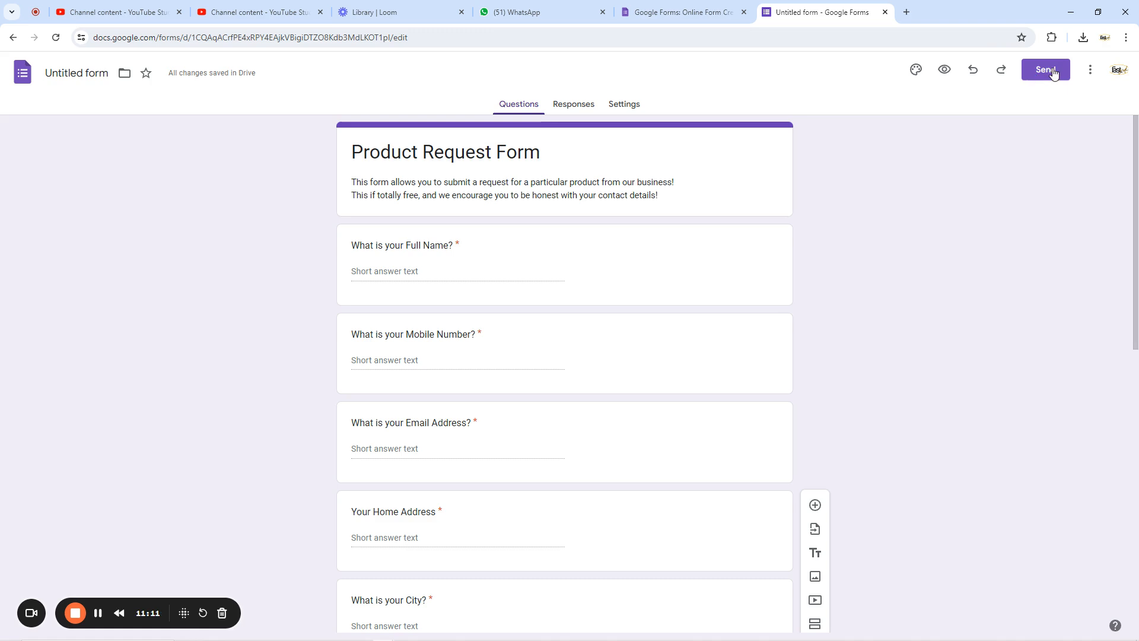
pyautogui.click(74, 79)
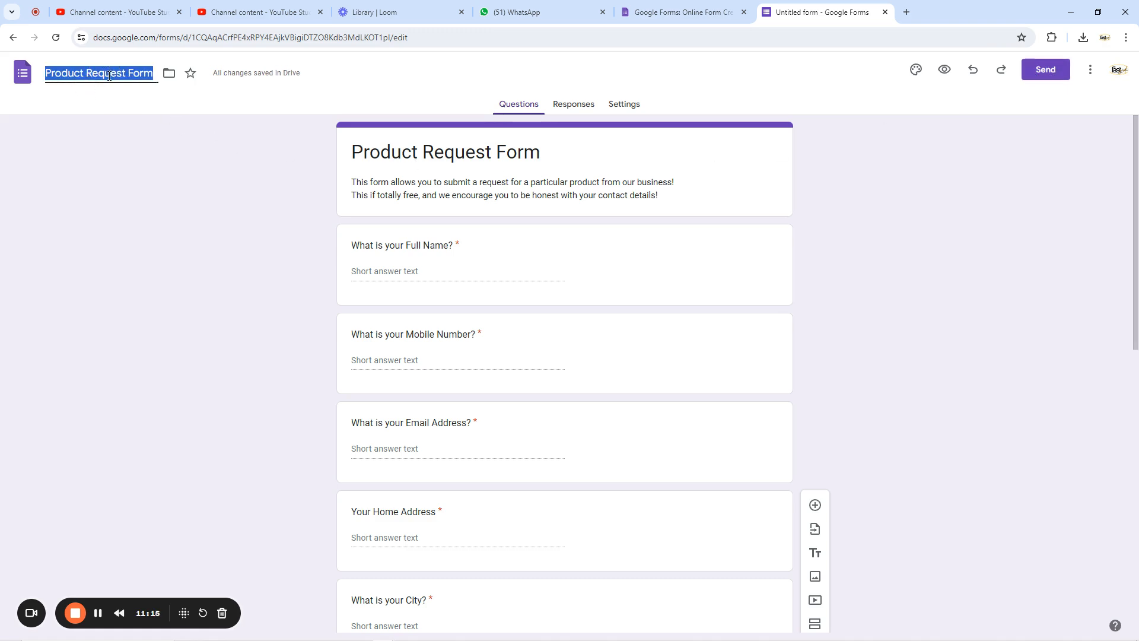
pyautogui.click(111, 101)
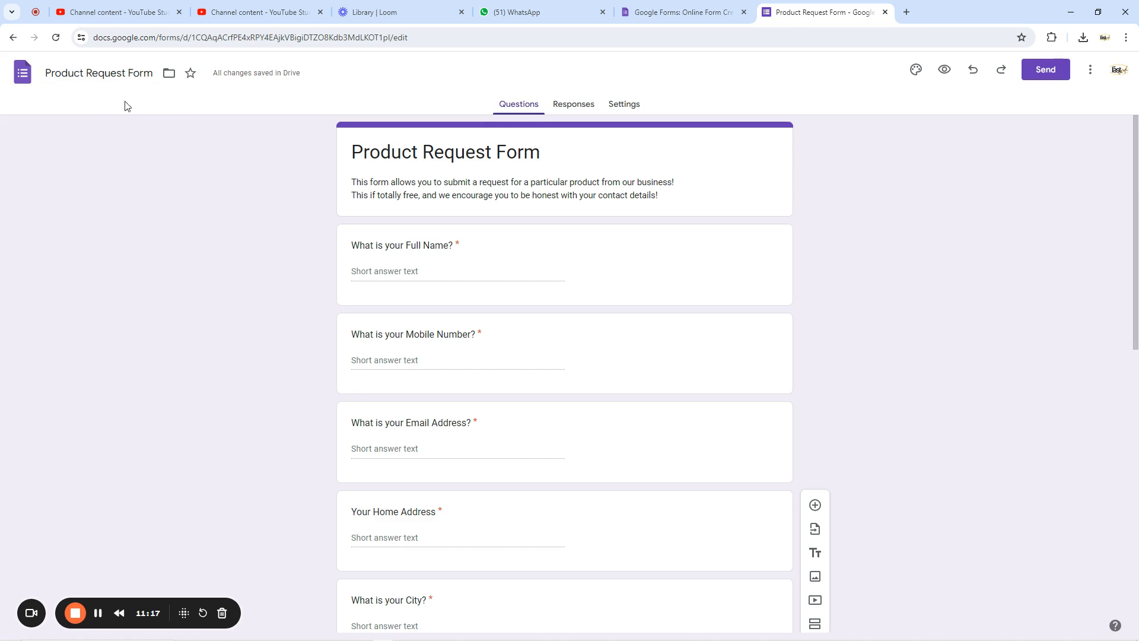
# Open the sending options of the finished form and set email address collection to Verified.
pyautogui.scroll(-9, 798, 256)
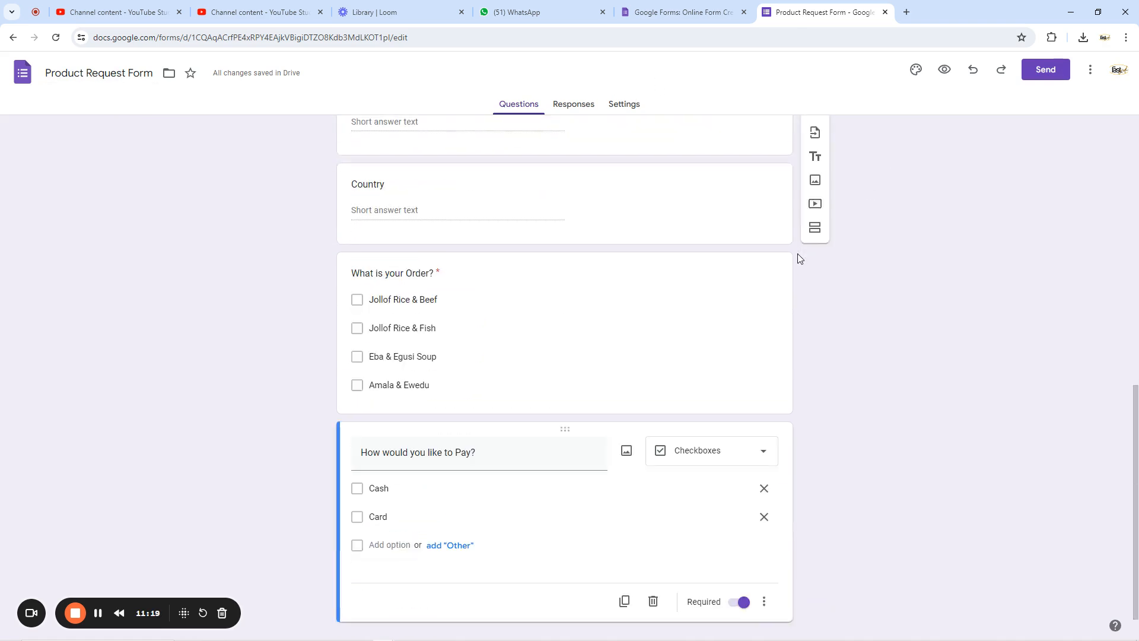
pyautogui.scroll(10, 669, 257)
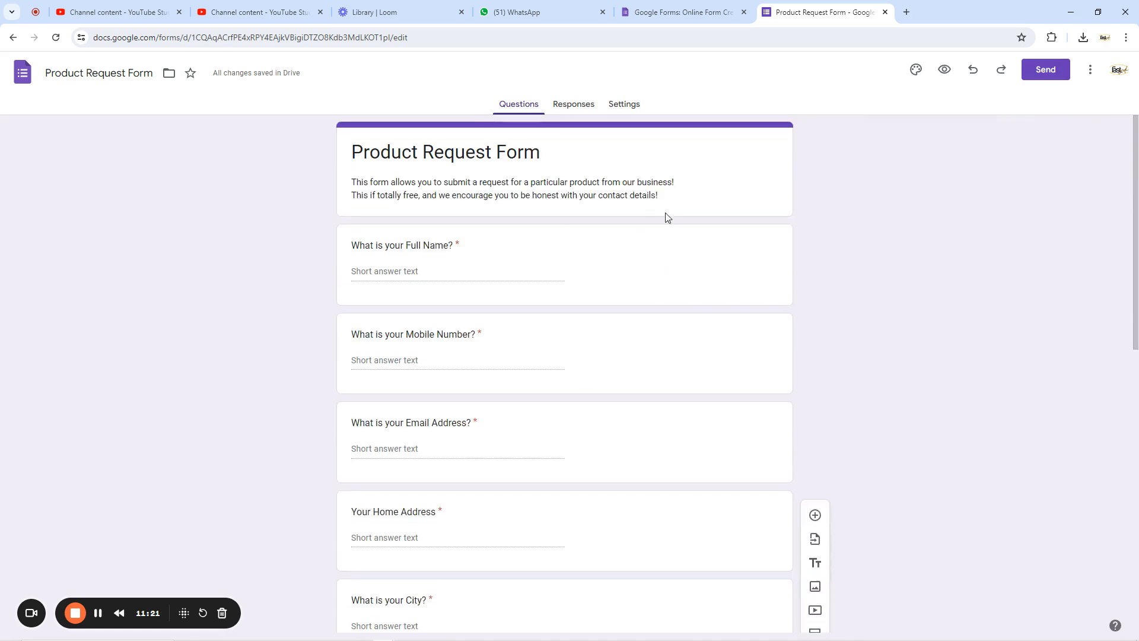
pyautogui.click(1041, 70)
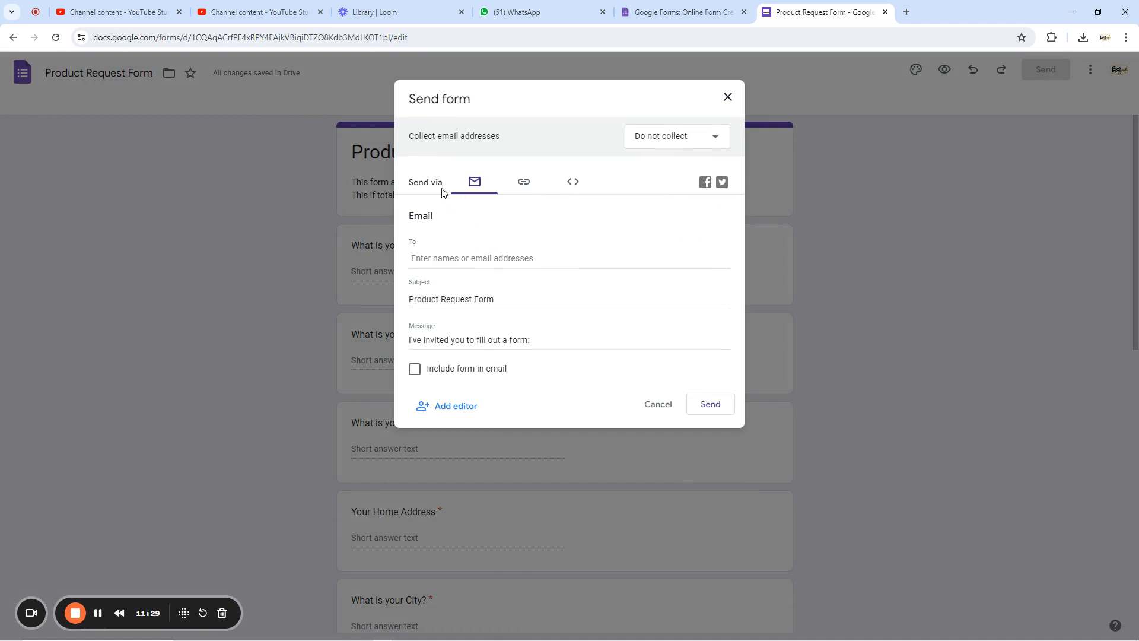
pyautogui.click(668, 144)
pyautogui.click(653, 170)
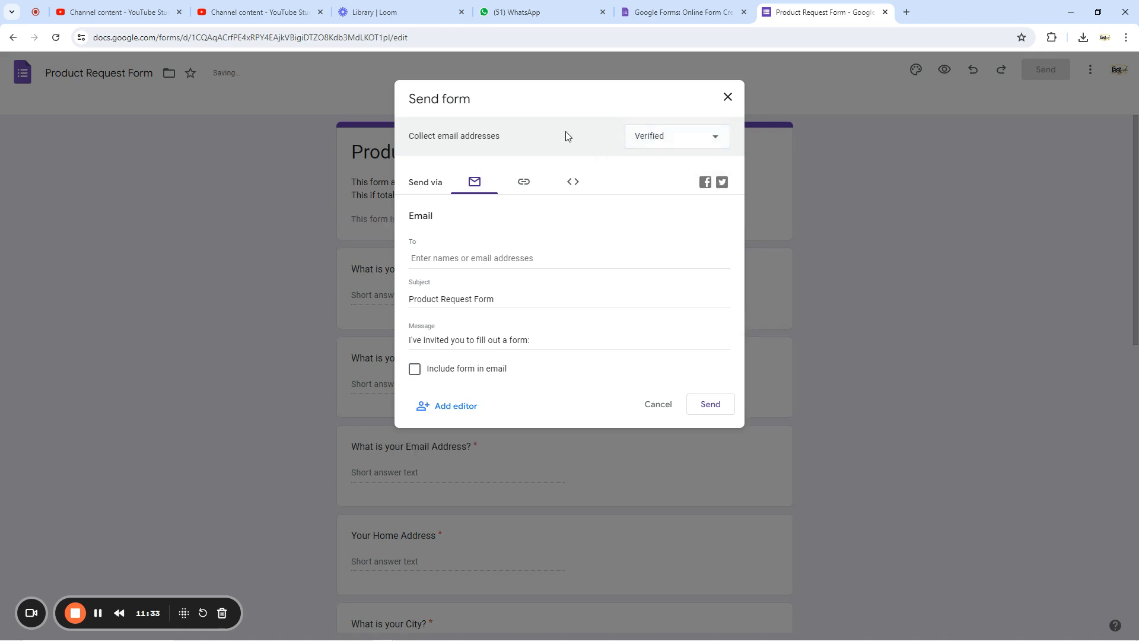
# Choose sharing the form by link and shorten its URL.
pyautogui.click(523, 184)
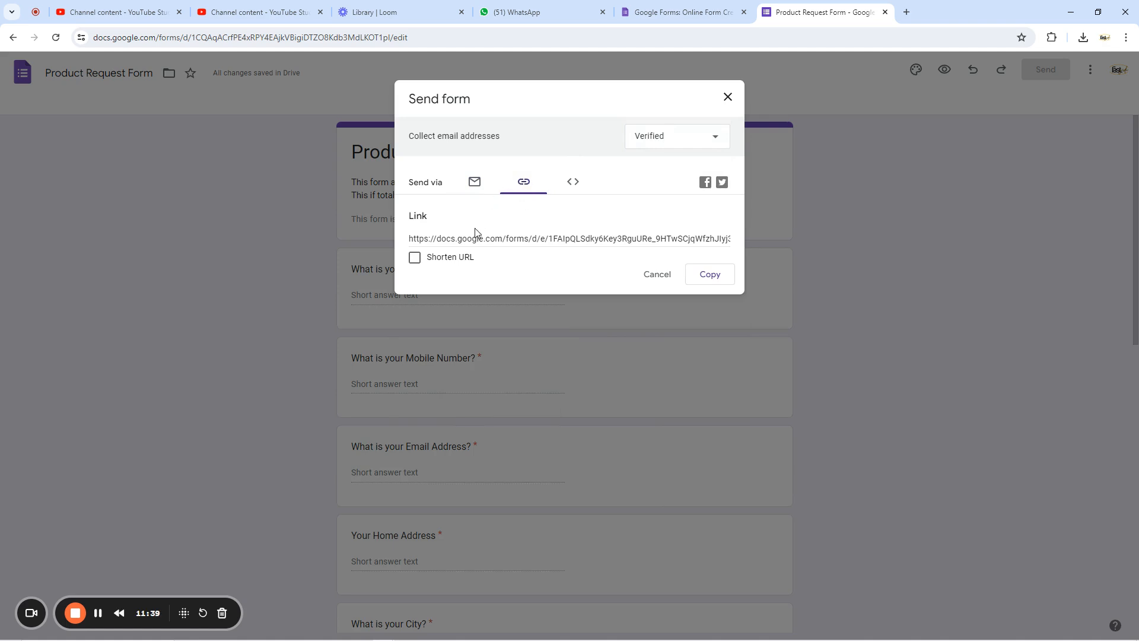
pyautogui.click(415, 258)
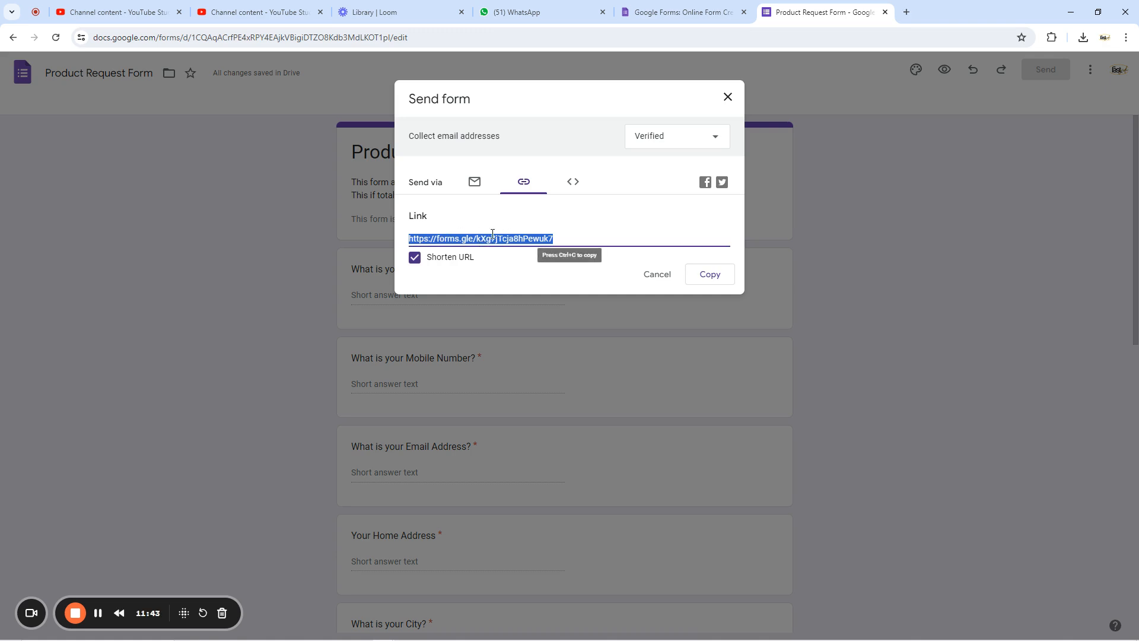
# Look through the email and embed HTML sending methods, then return to the link method and select the shortened URL.
pyautogui.click(475, 184)
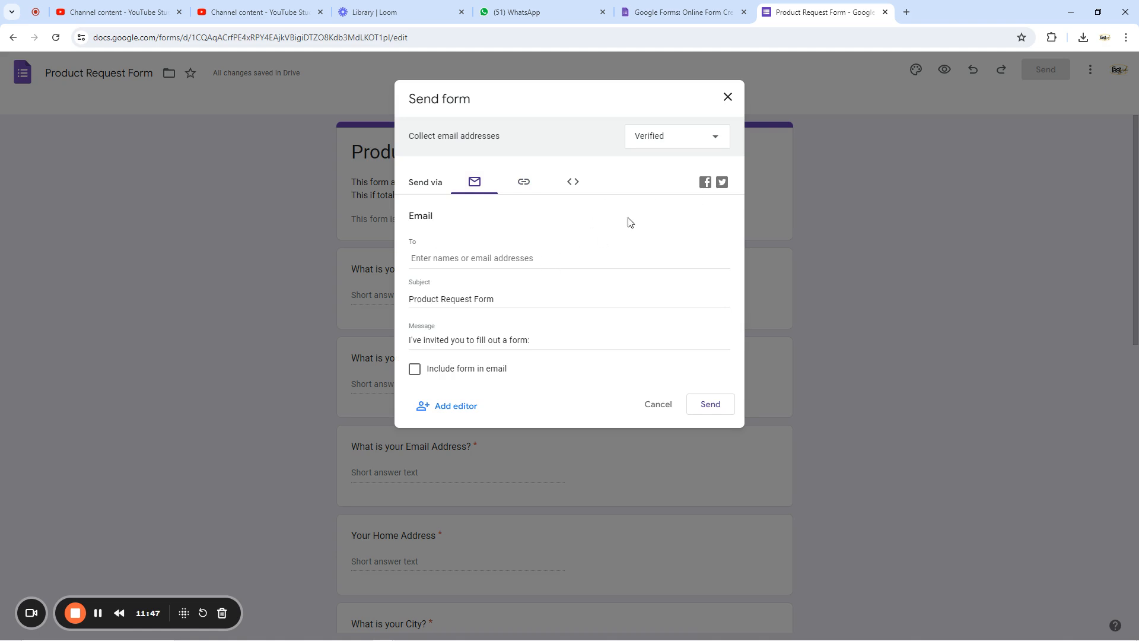
pyautogui.click(573, 182)
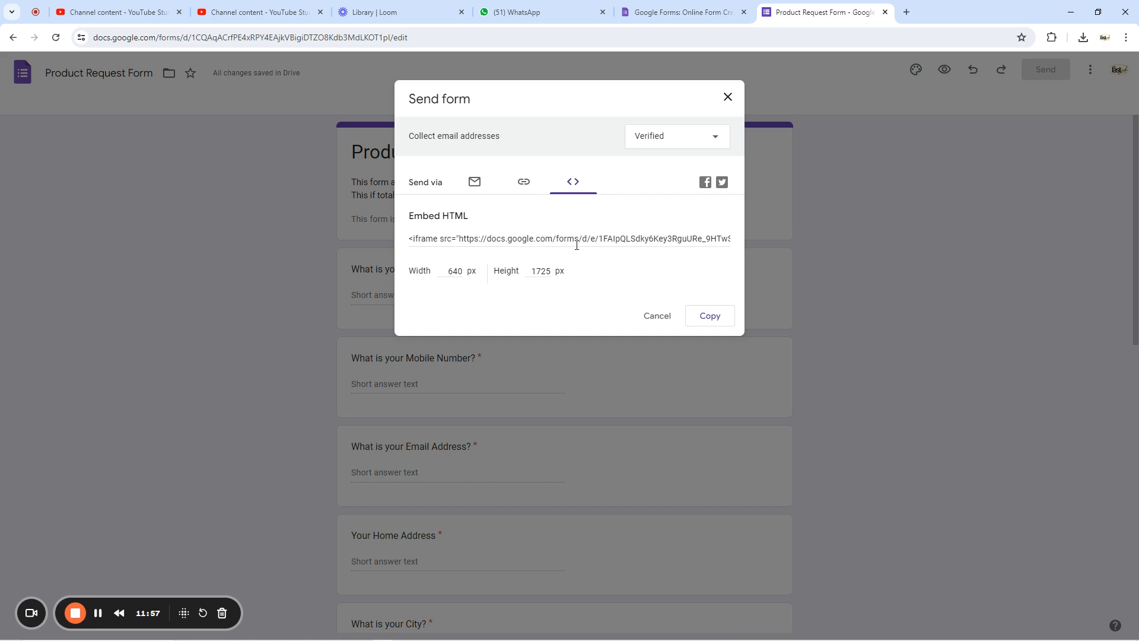
pyautogui.click(522, 184)
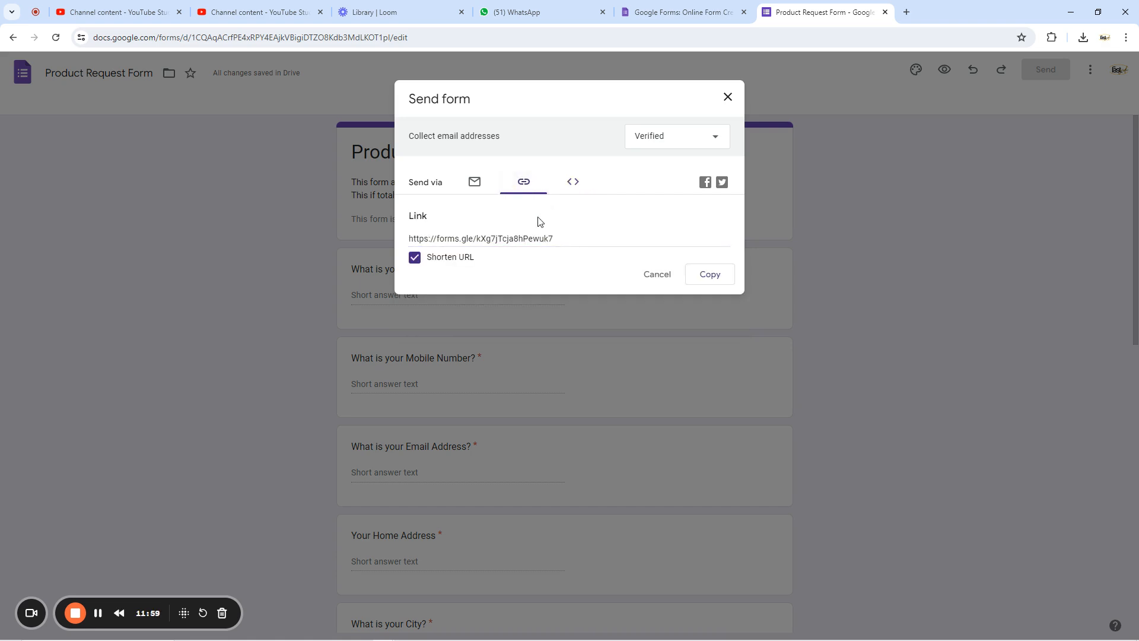
pyautogui.click(558, 240)
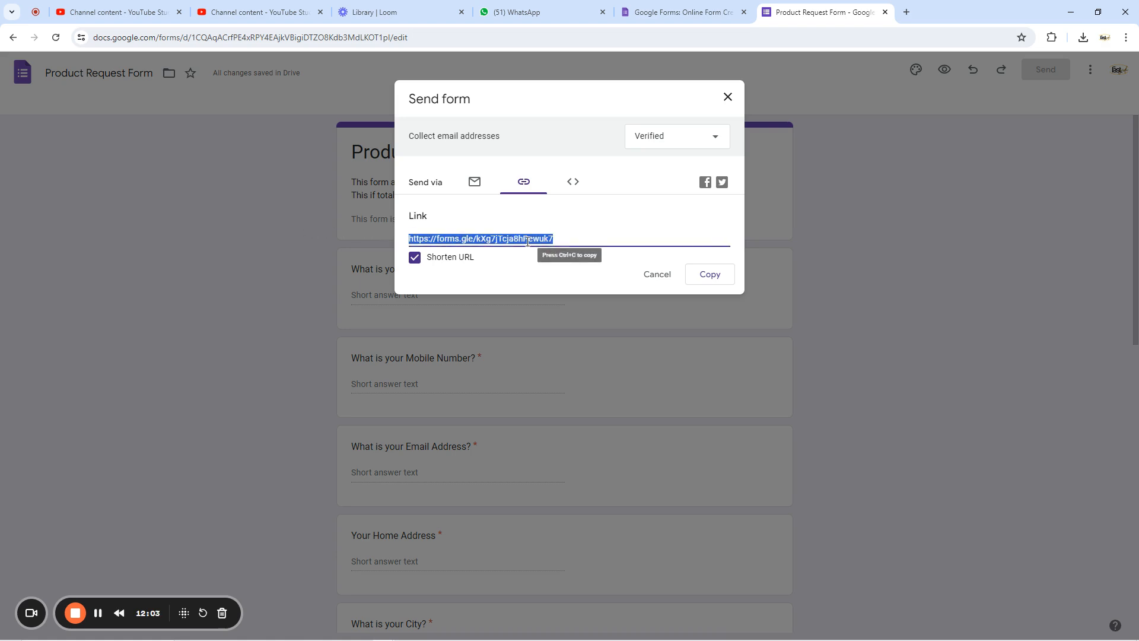